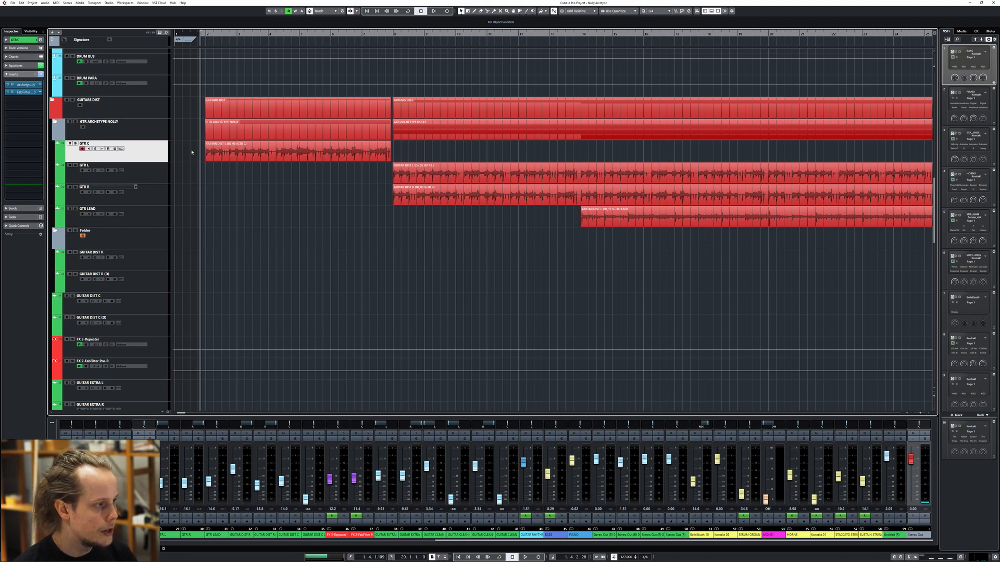
Play the arrangement, and open Archetype Nolly on the GTR C track to examine its pedals, amp, equalizer and cabinet
key(space)
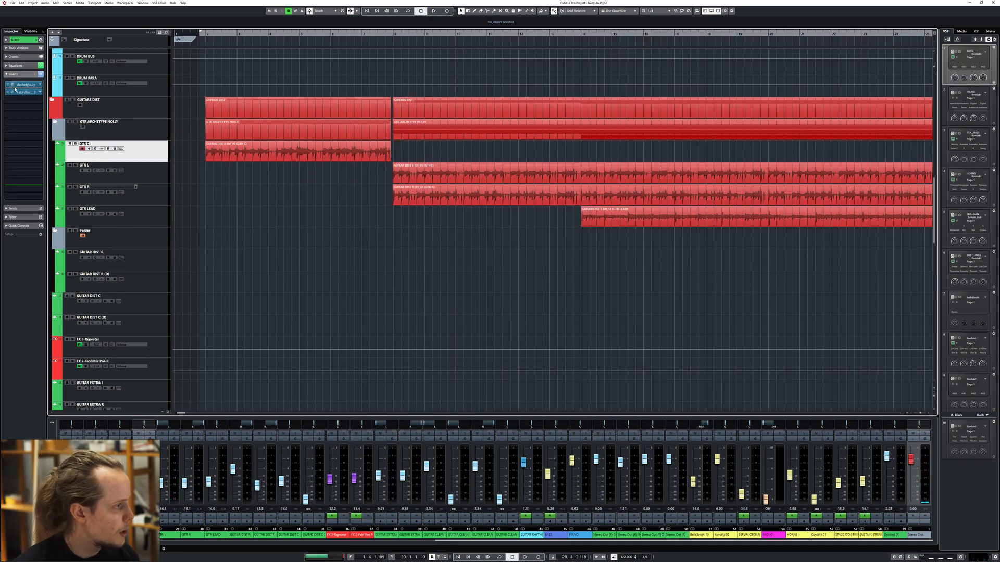
click(13, 87)
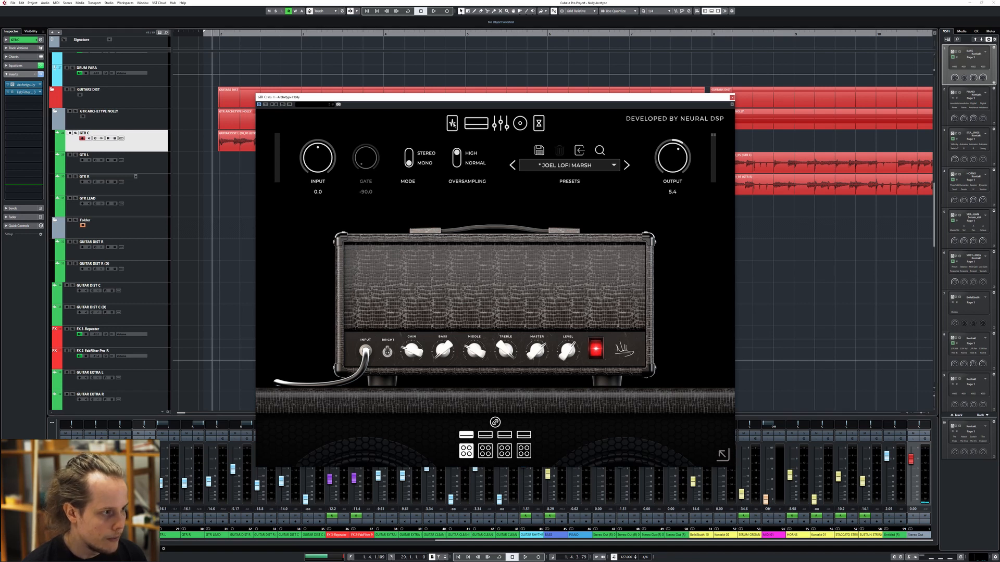
click(451, 123)
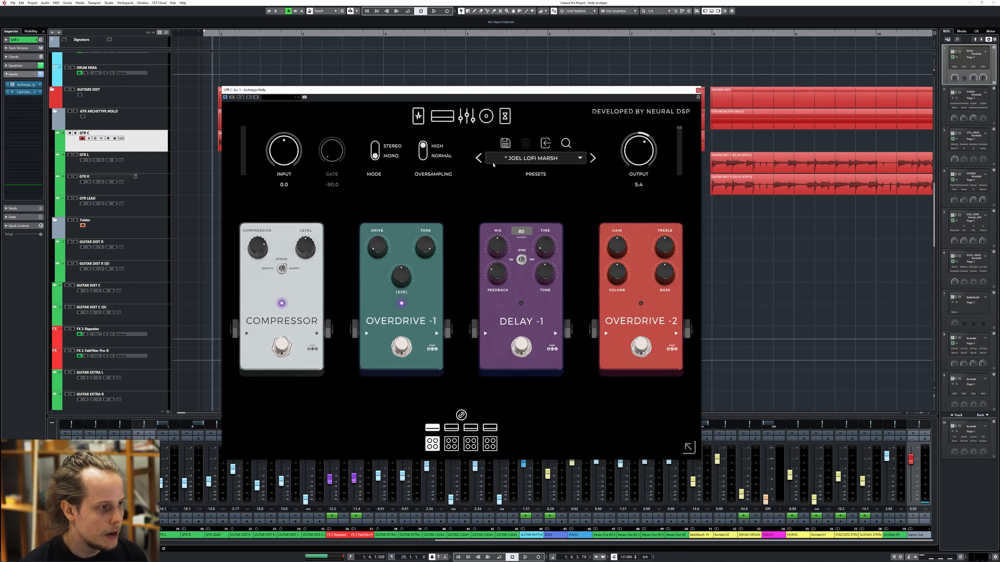
click(442, 116)
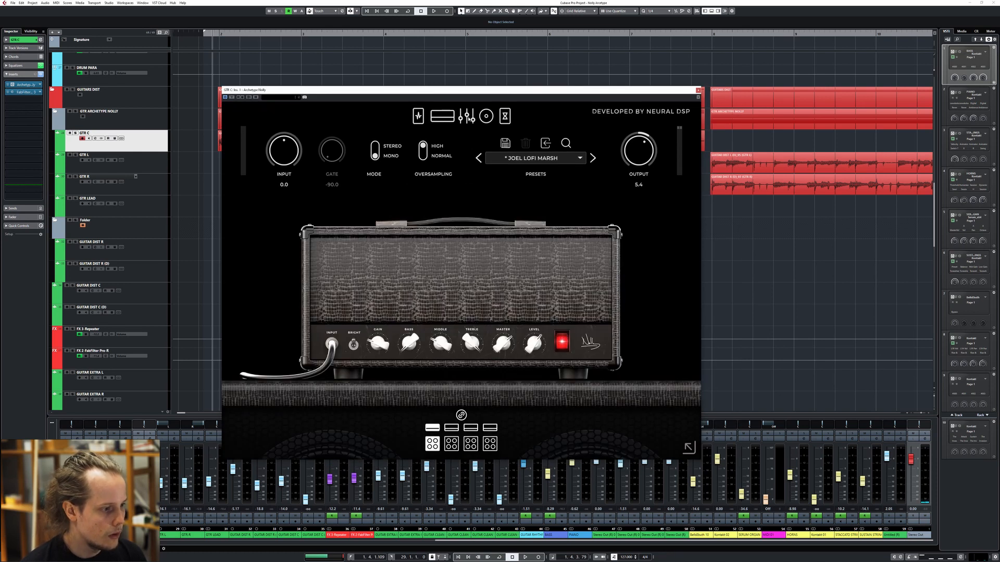
click(468, 118)
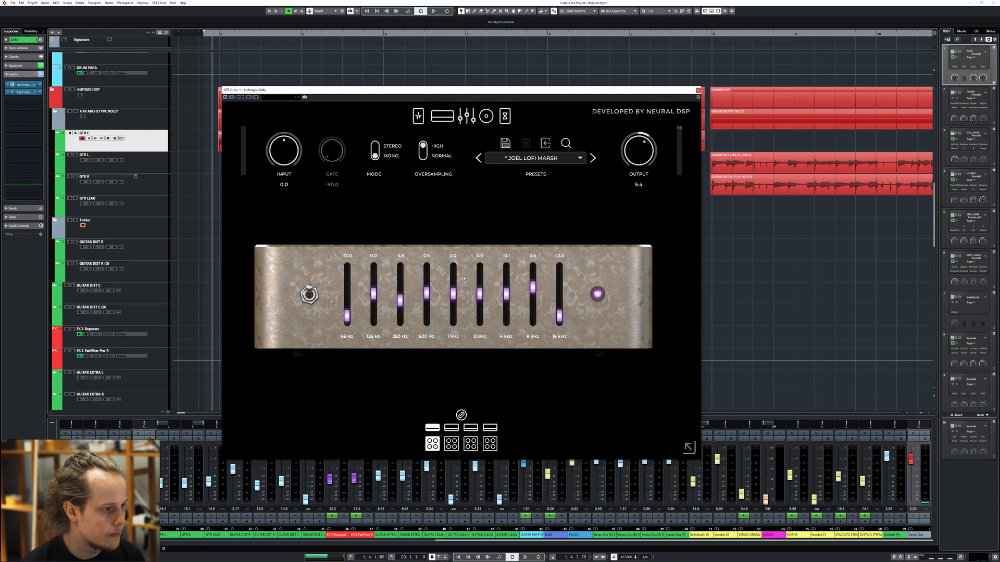
click(442, 116)
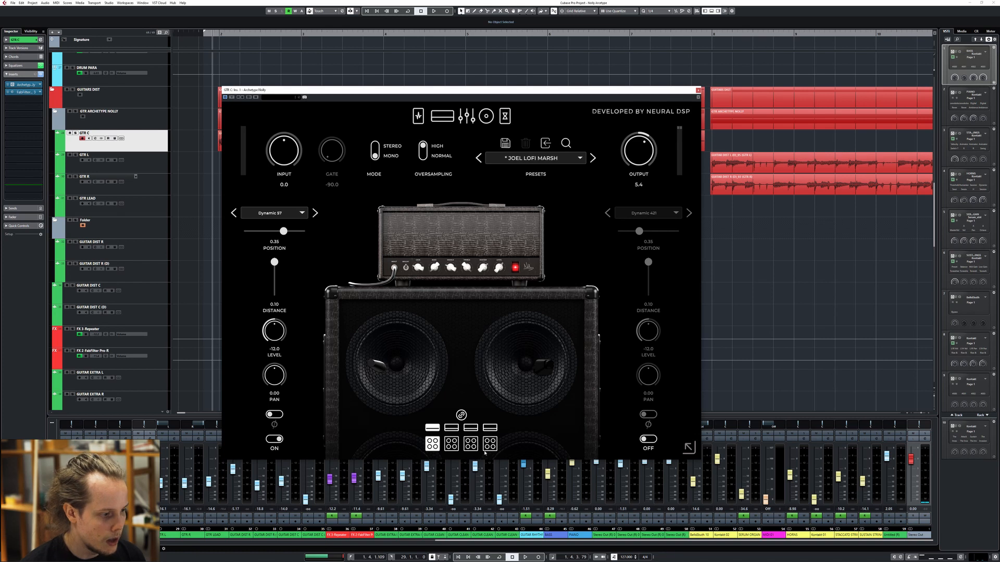
Audition the third cabinet on GTR C during playback, and go back to the first cabinet
drag(449, 89, 482, 156)
key(space)
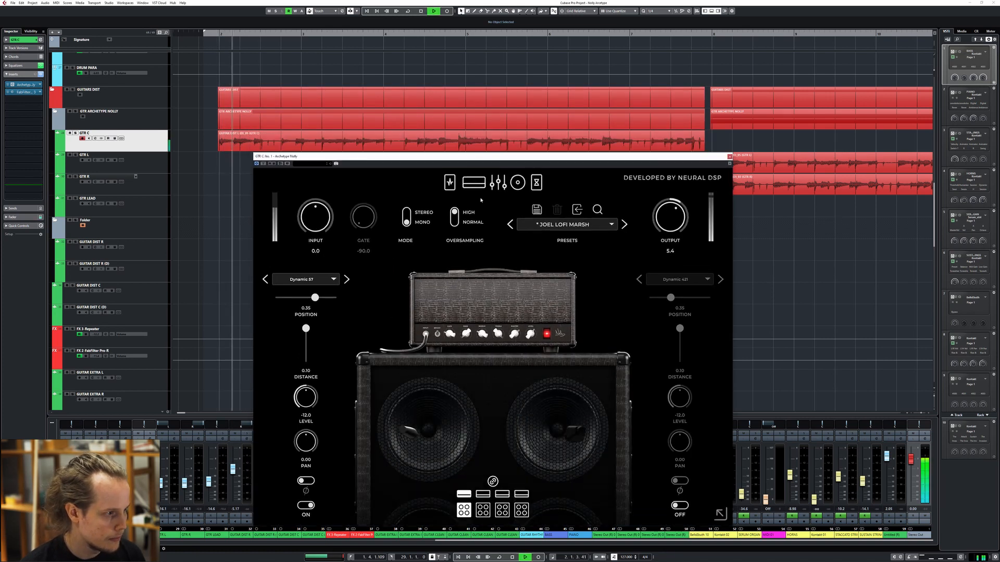
click(506, 514)
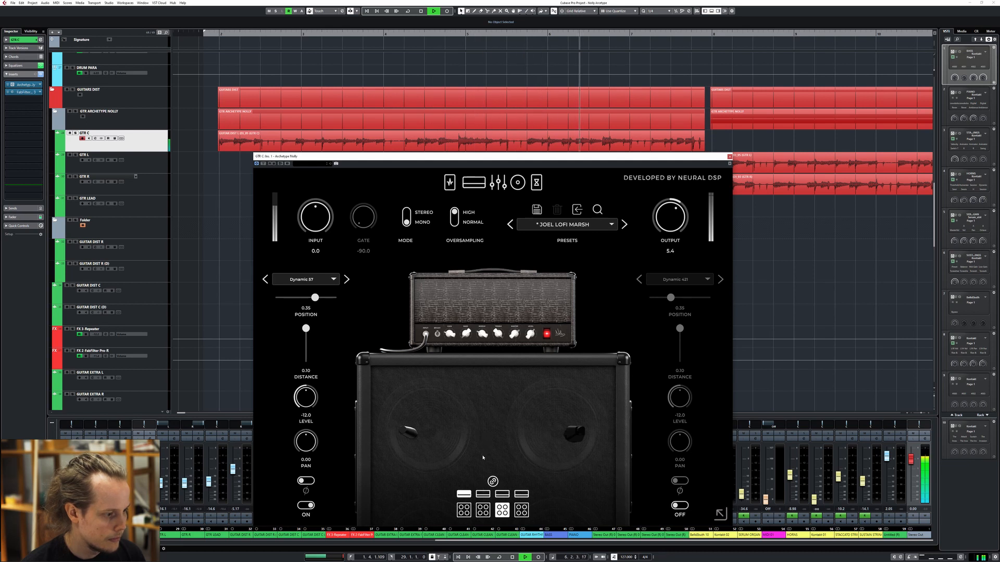
key(space)
click(464, 509)
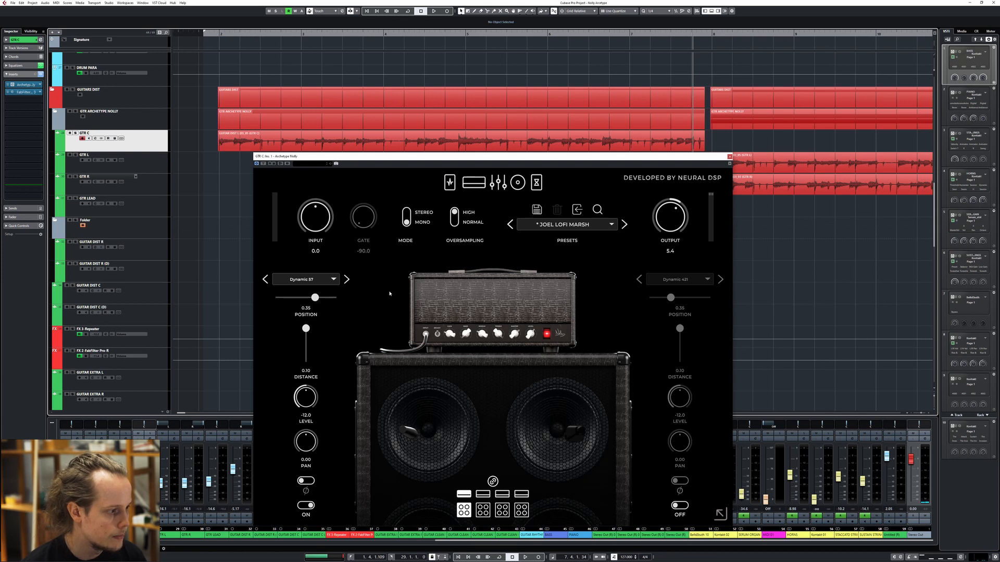
Examine the delay and reverb, the drive pedals and the amp on GTR C, and close the plug-in
click(536, 182)
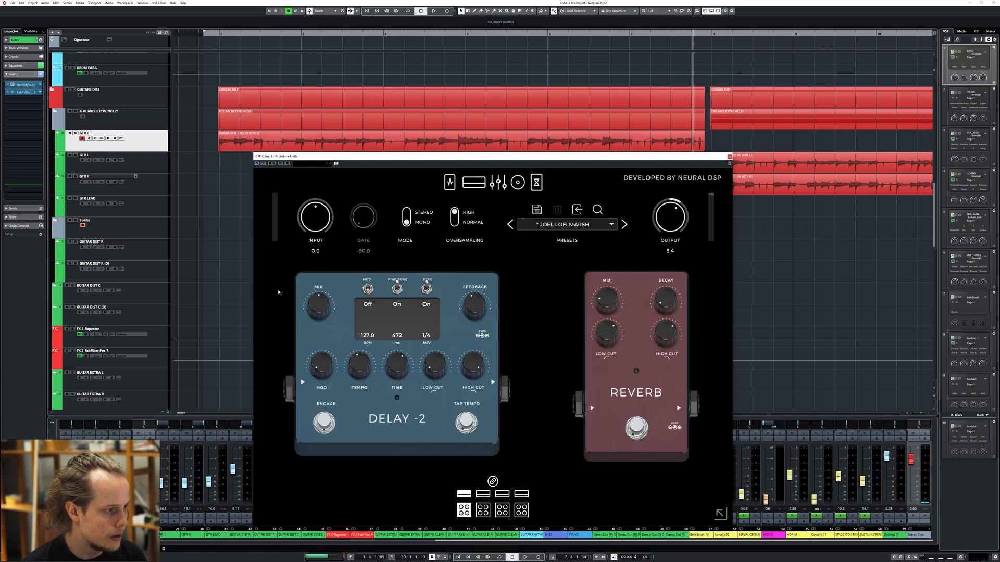
click(449, 182)
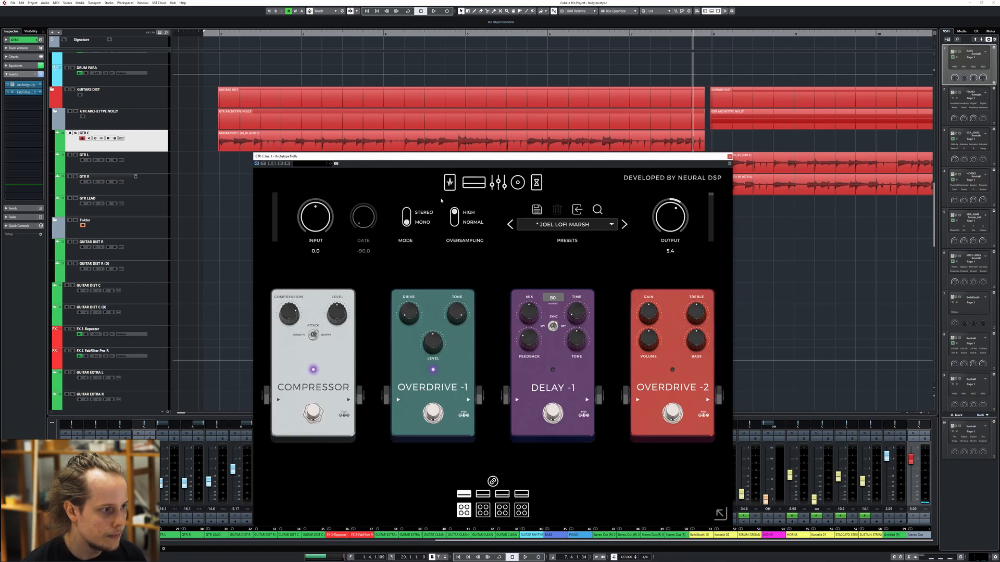
click(471, 188)
click(729, 157)
Open Archetype Nolly on the rhythm tracks GTR L and GTR R and examine the pedals, amp, equalizer and cabinet settings
drag(770, 193, 418, 217)
click(145, 184)
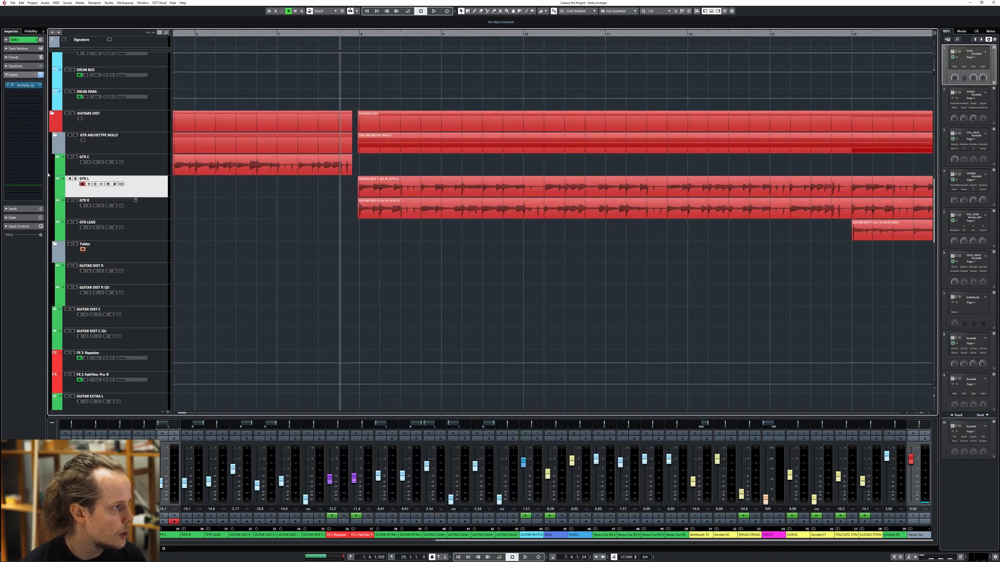
click(25, 85)
drag(398, 93, 384, 84)
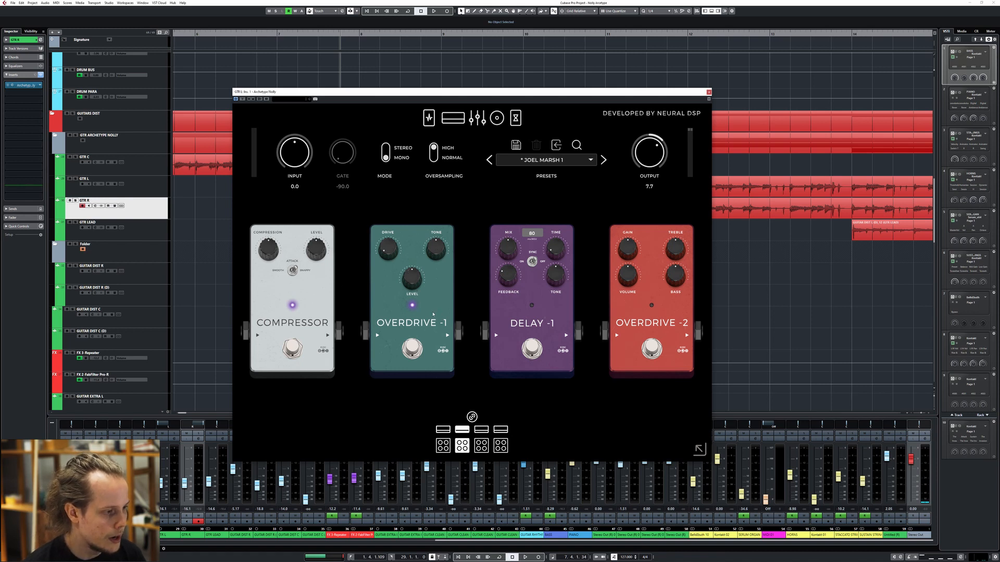
click(454, 122)
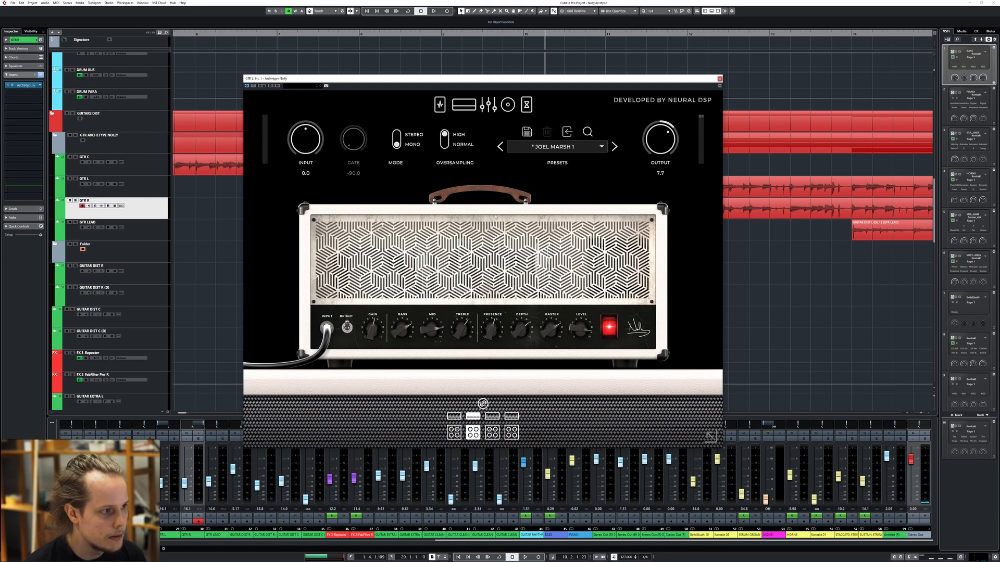
click(488, 105)
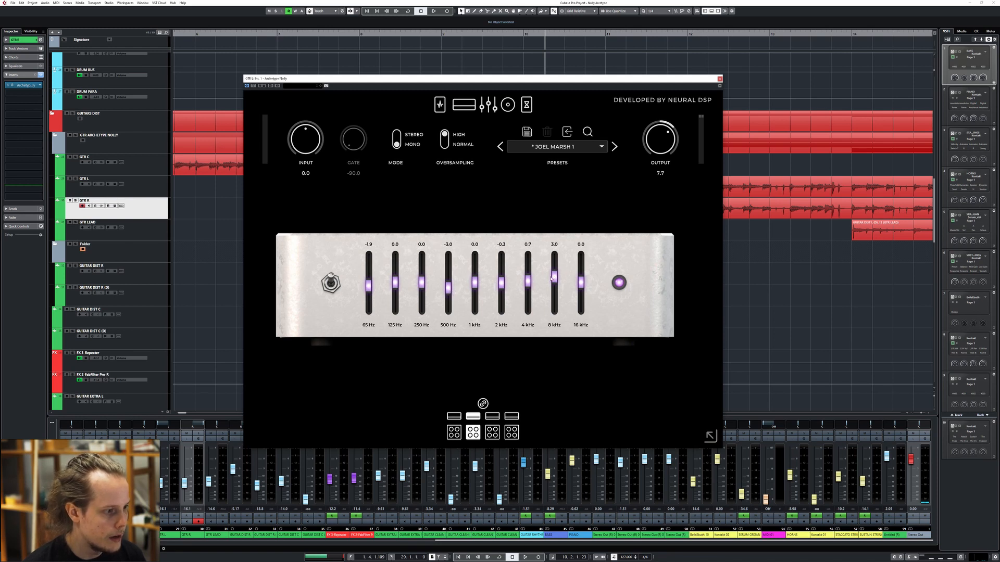
click(508, 105)
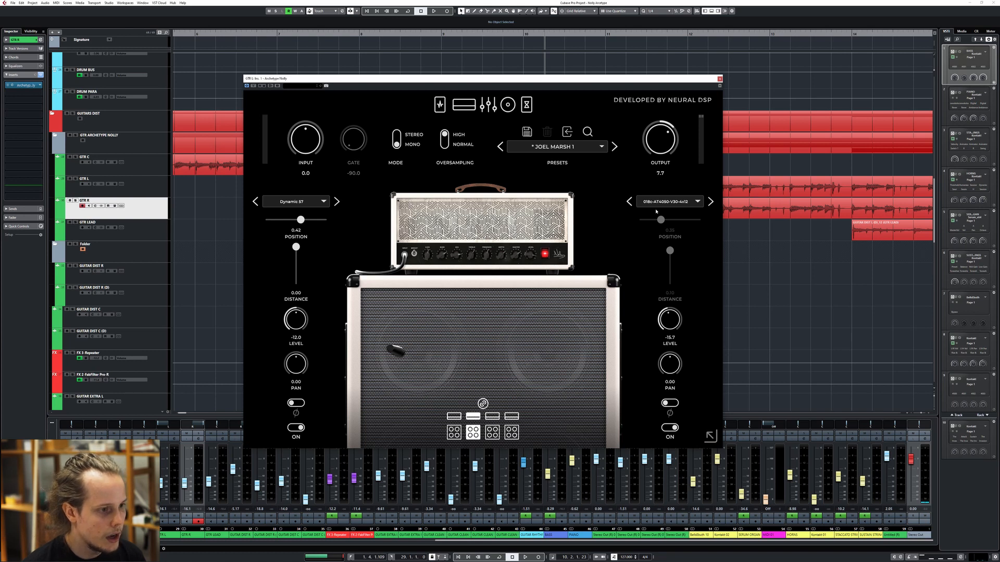
Inspect the microphone and custom IR choices for GTR R's second cabinet microphone, and look at the delay and reverb section
click(665, 203)
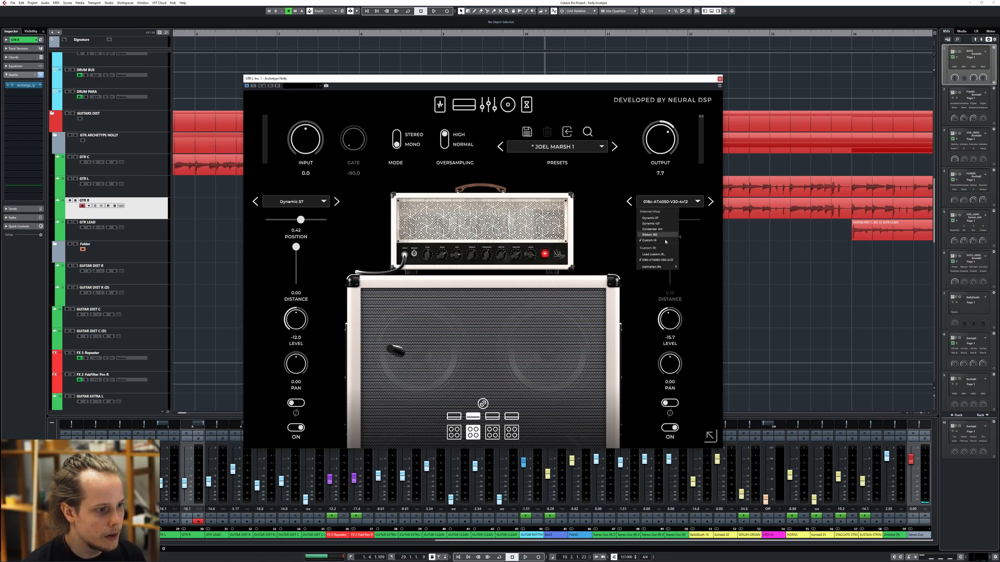
click(650, 209)
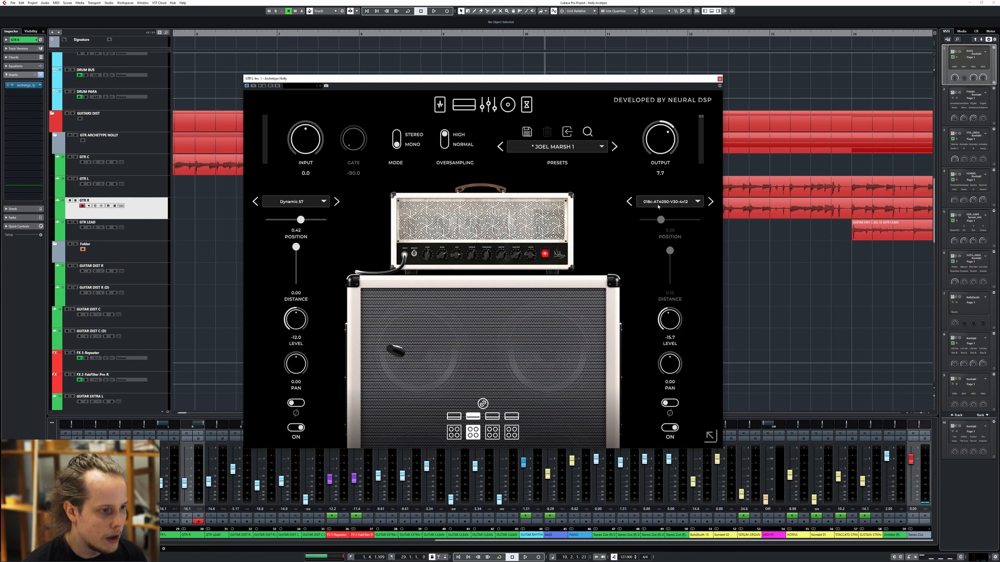
click(658, 207)
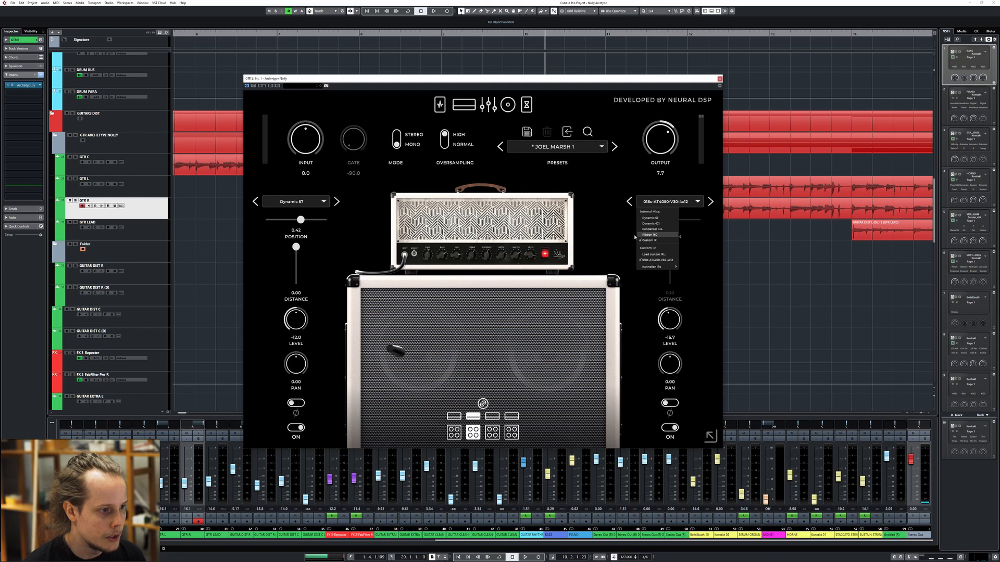
click(526, 104)
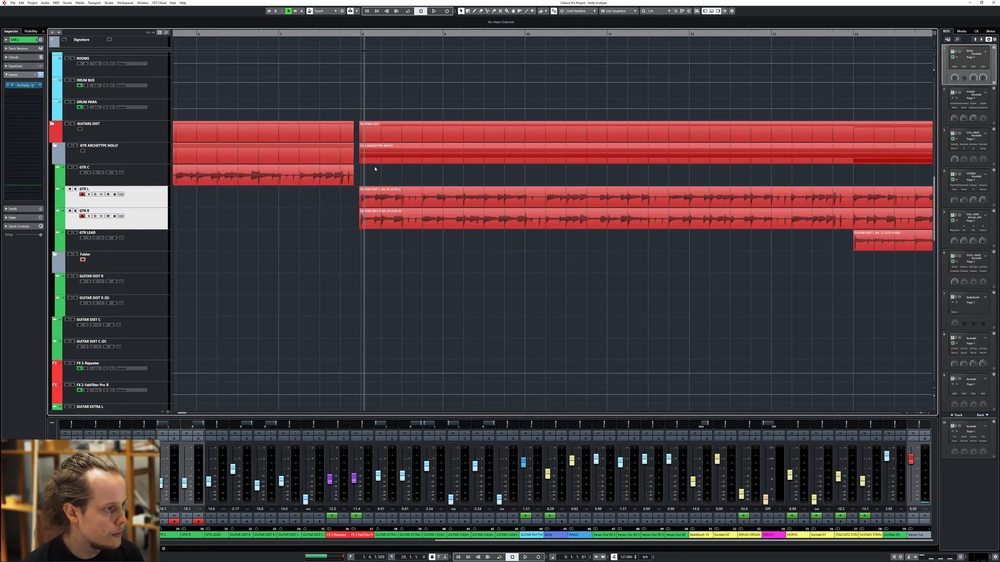
Listen to the GTR L and GTR R tracks soloed together from bar 8
key(s)
key(space)
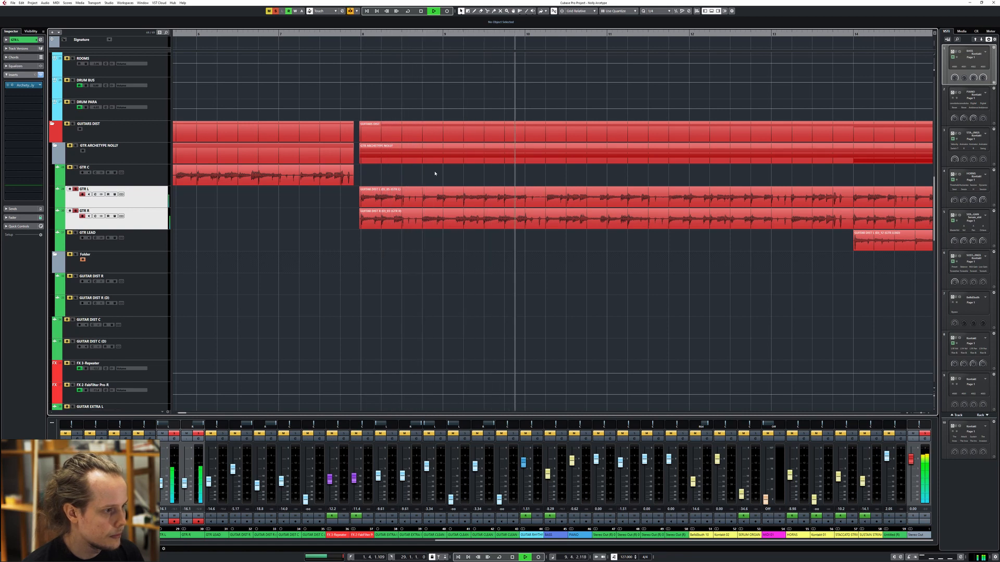
drag(703, 264, 504, 261)
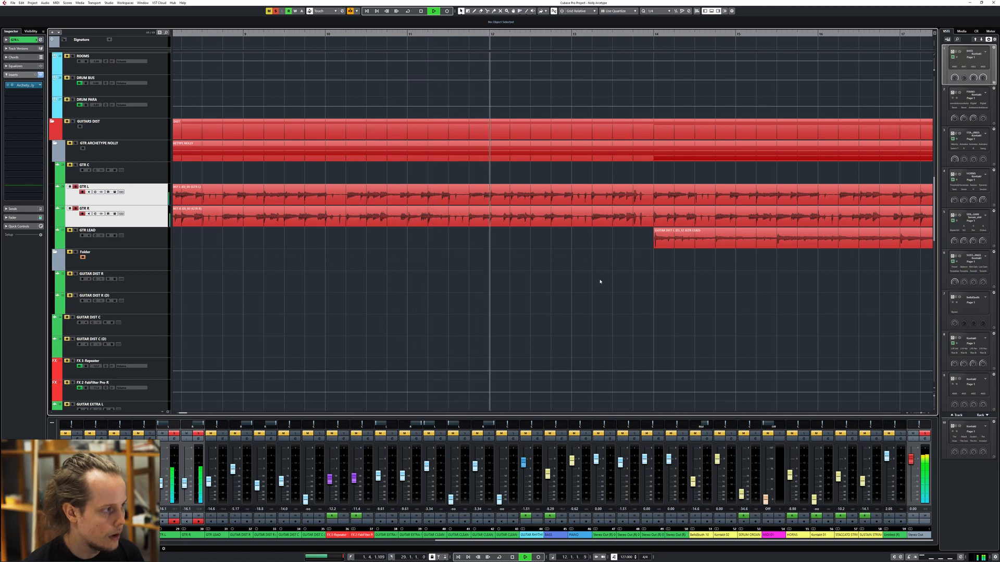
key(space)
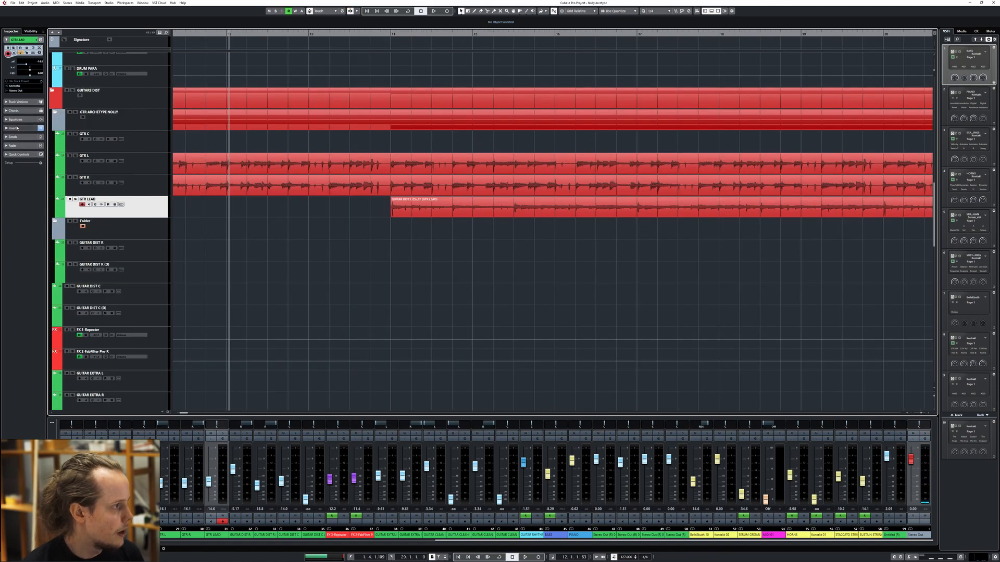
Open Archetype Nolly on the GTR LEAD track and examine its pedals and amp
click(18, 129)
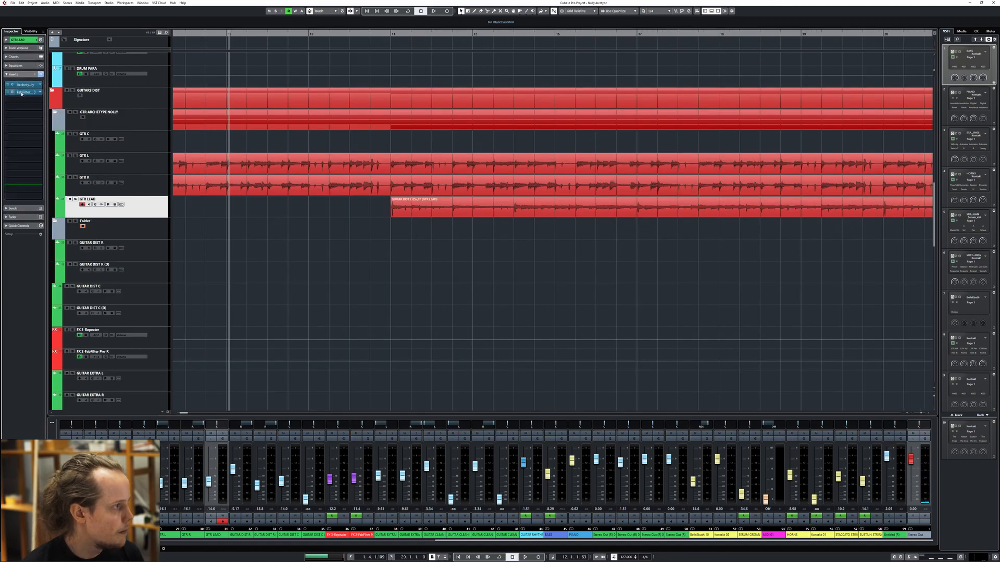
click(12, 84)
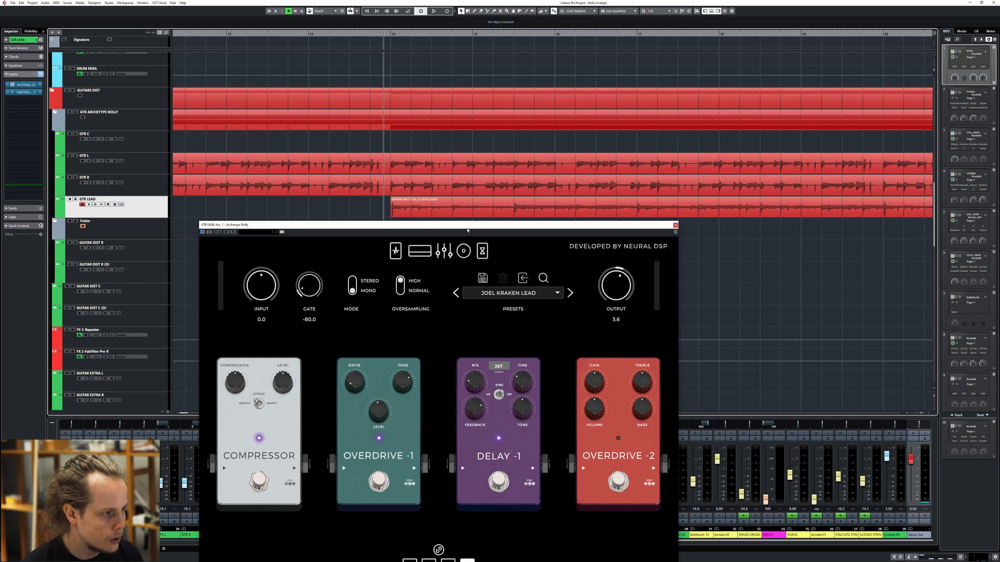
drag(467, 230, 478, 192)
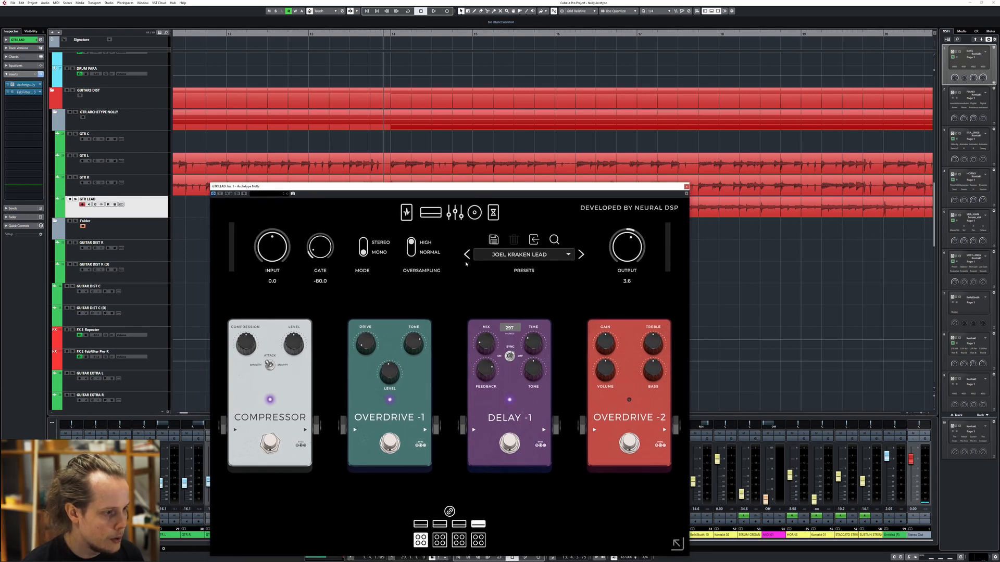
click(430, 213)
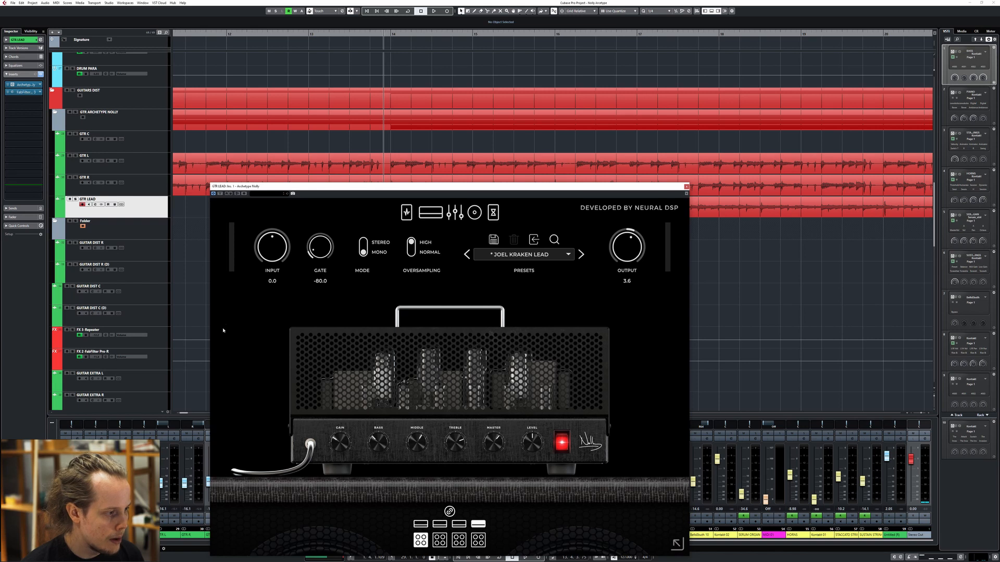
drag(447, 186, 450, 126)
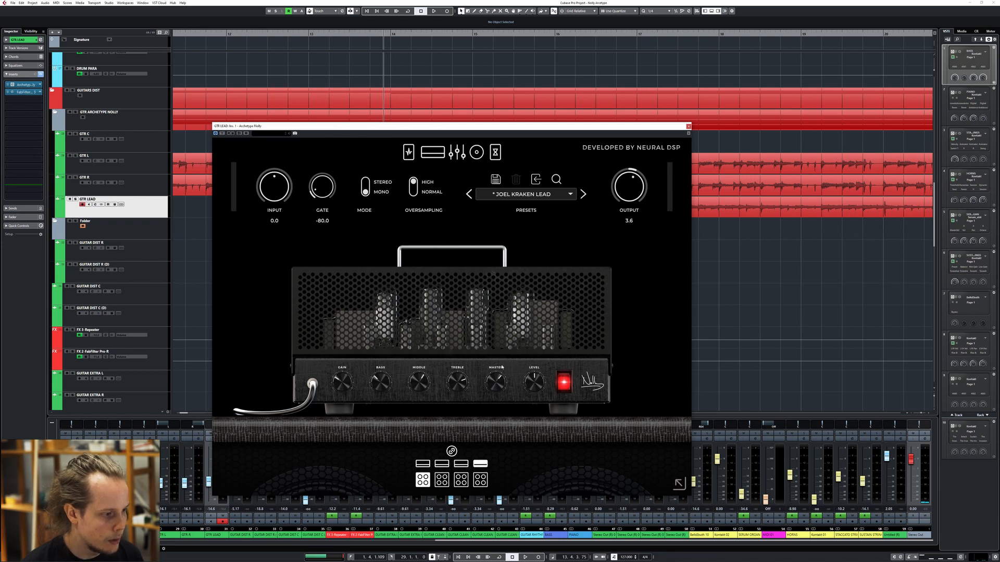
Solo GTR LEAD and listen to its part with the amp settings in view
drag(498, 133, 618, 208)
drag(568, 165, 432, 112)
drag(486, 198, 477, 173)
key(s)
key(space)
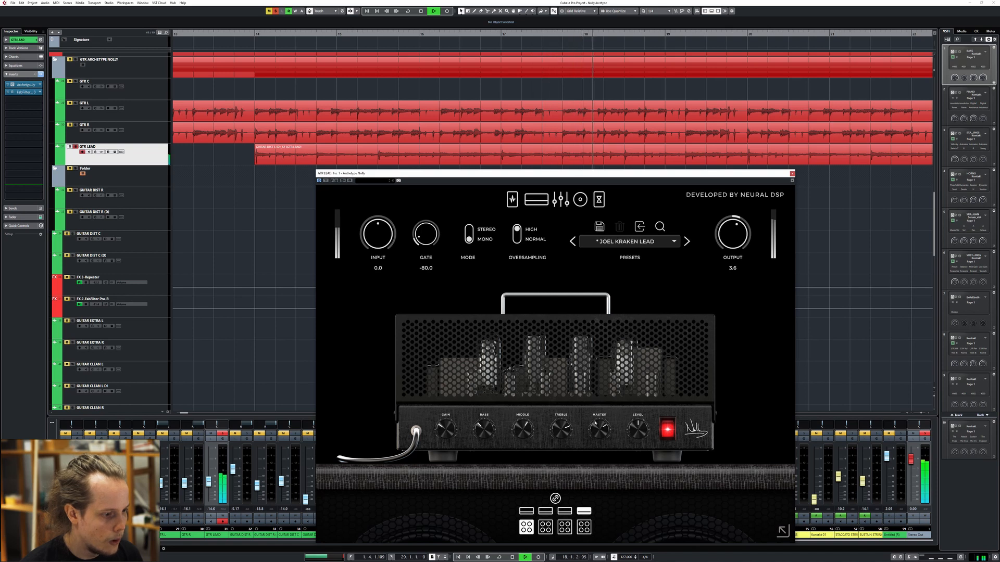
key(space)
Examine the equalizer and the cabinet microphone settings of the GTR LEAD plug-in
drag(478, 177, 462, 124)
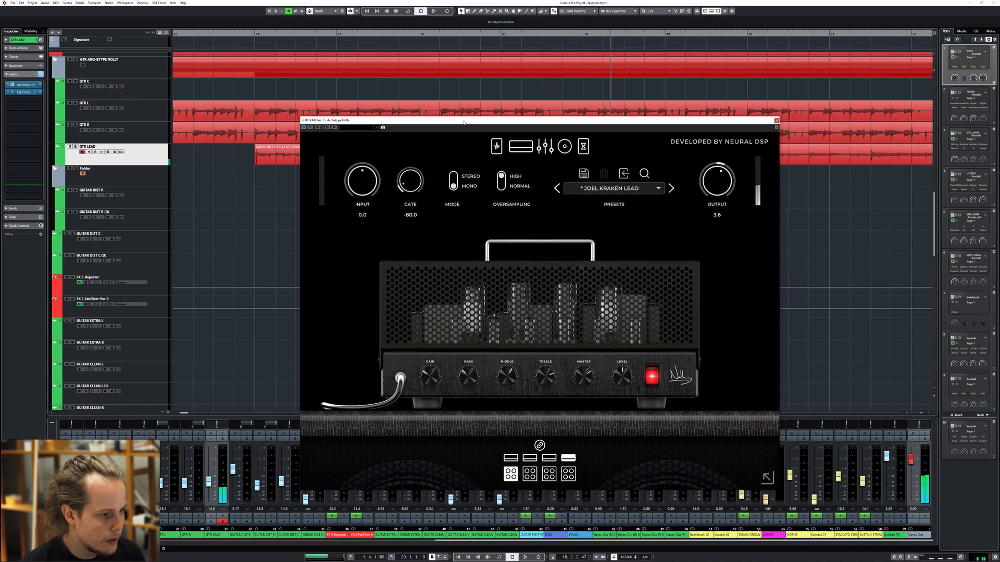
drag(613, 120, 486, 115)
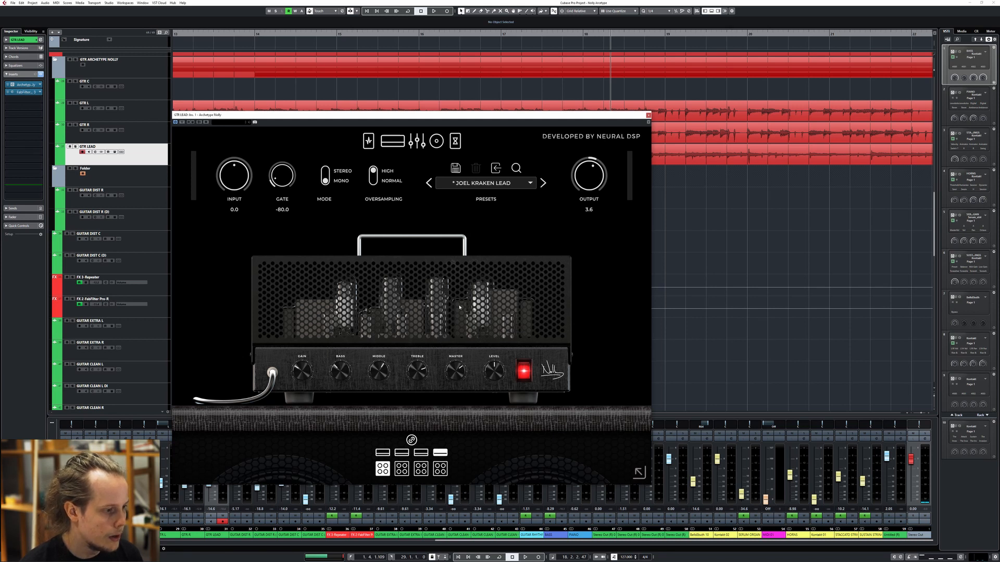
click(417, 141)
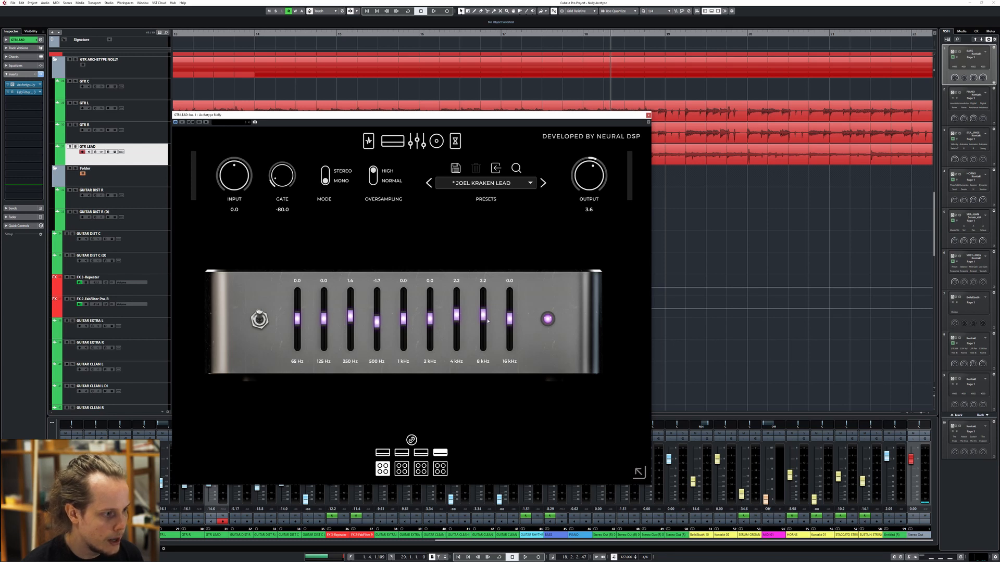
click(437, 141)
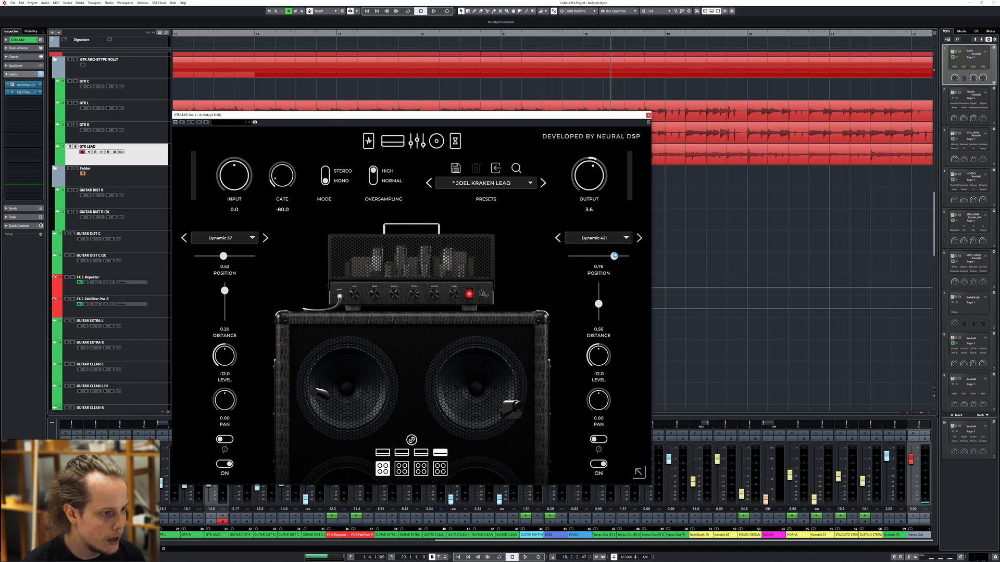
During soloed playback of GTR LEAD, switch off the Dynamic 57 microphone and set the Dynamic 421's position to 0.78 and distance to 0.00
drag(614, 256, 616, 261)
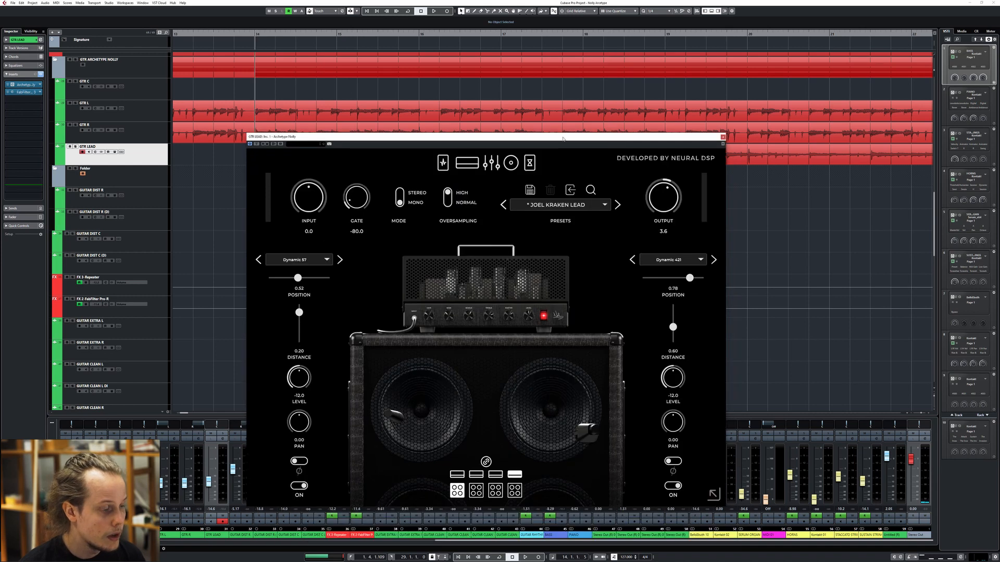
key(s)
key(space)
drag(673, 327, 681, 234)
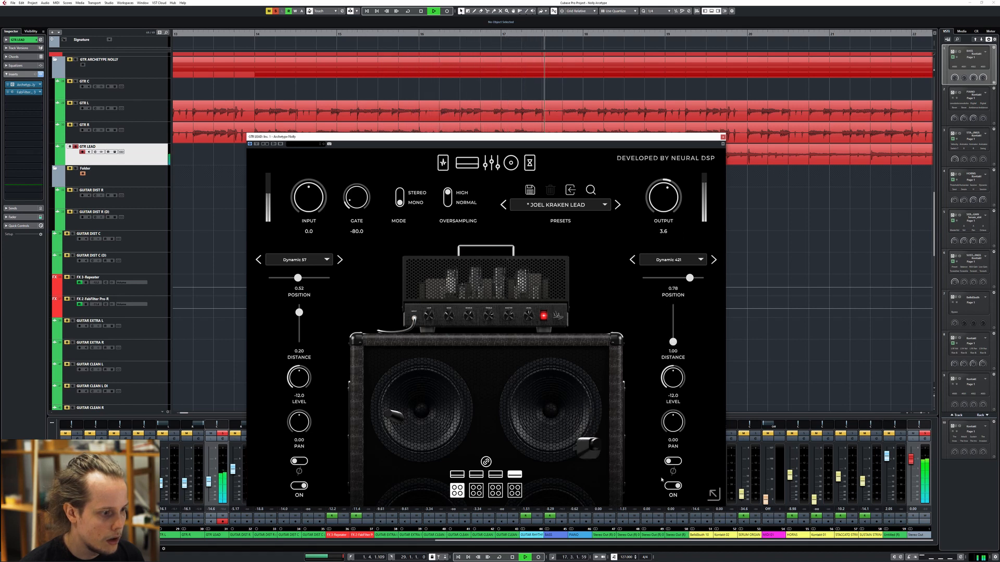
mouse_move(673, 305)
mouse_down()
mouse_move(673, 330)
mouse_move(673, 305)
mouse_up()
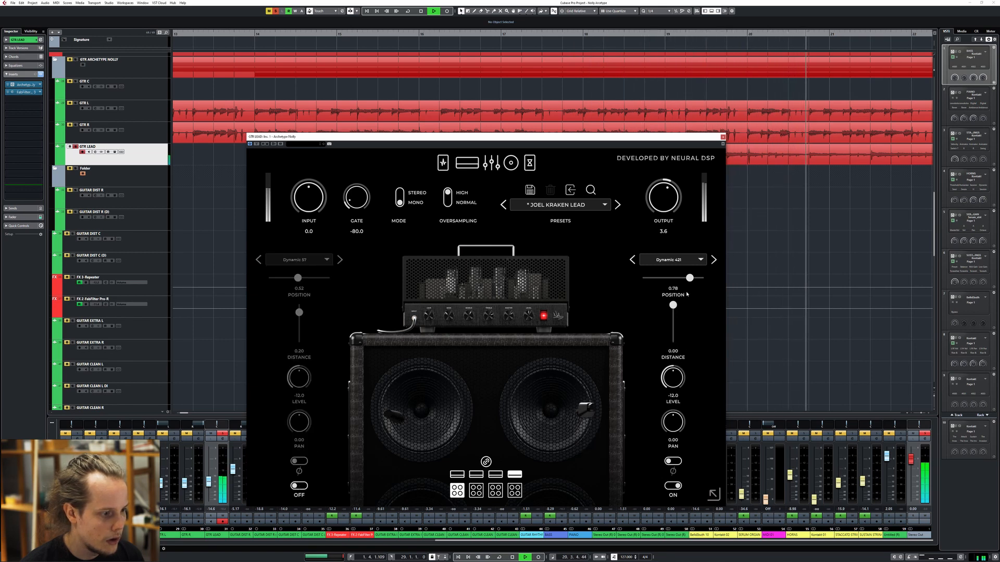
Set the Dynamic 421's distance to 0.70, switch the Dynamic 57 microphone back on and stop playback
drag(672, 305, 677, 331)
click(299, 485)
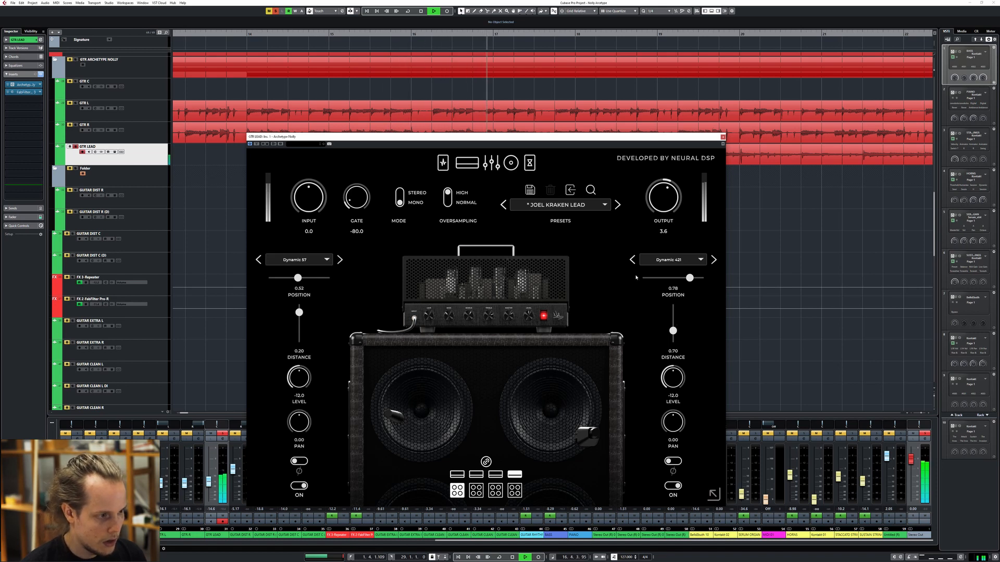
key(space)
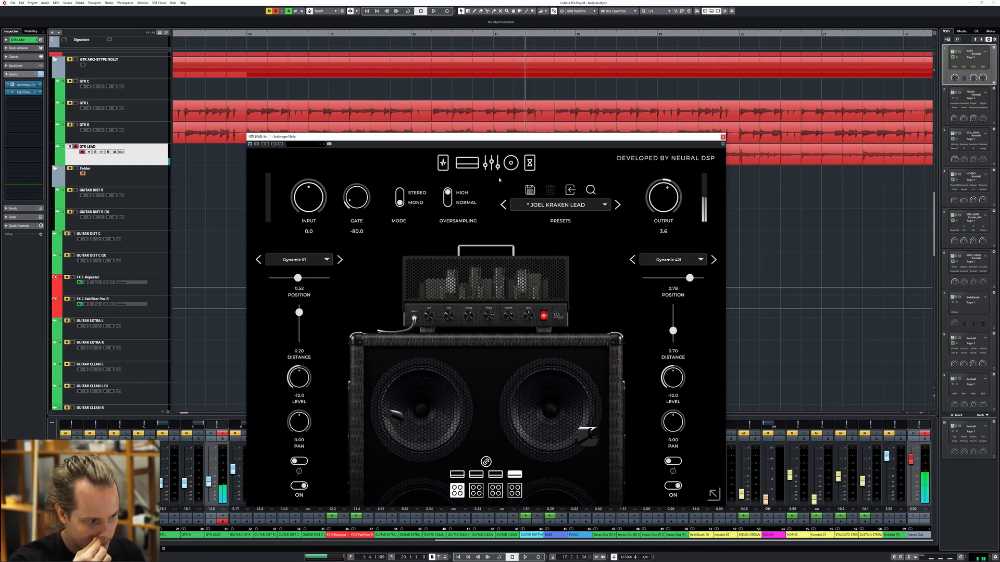
Examine the Delay-2 and Reverb pedals of the GTR LEAD plug-in and return to the track arrangement
click(531, 163)
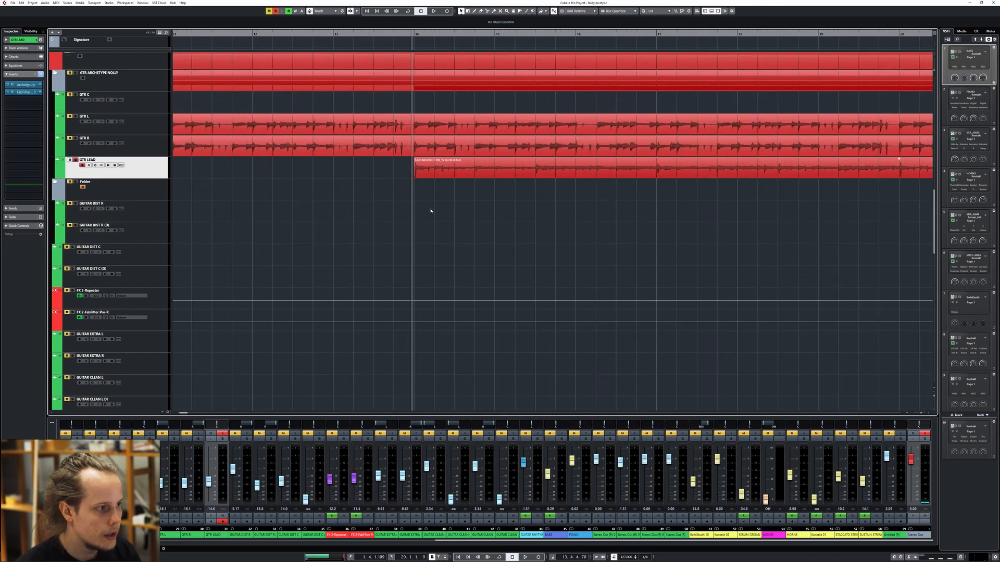
scroll(252, 213, down, 3)
scroll(306, 232, up, 3)
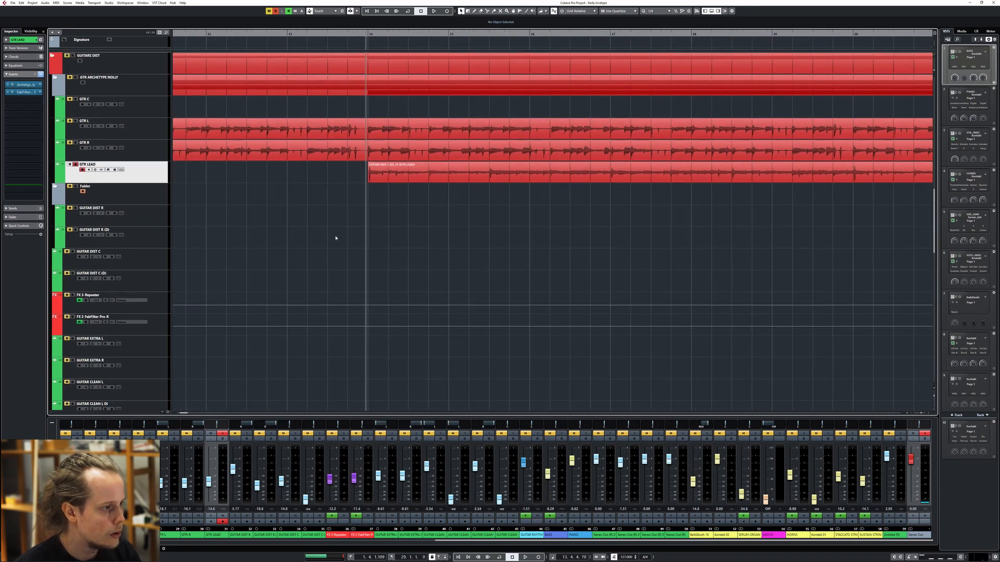
Listen to the soloed GTR LEAD part, stop playback and turn off the track's solo
key(space)
scroll(376, 208, down, 3)
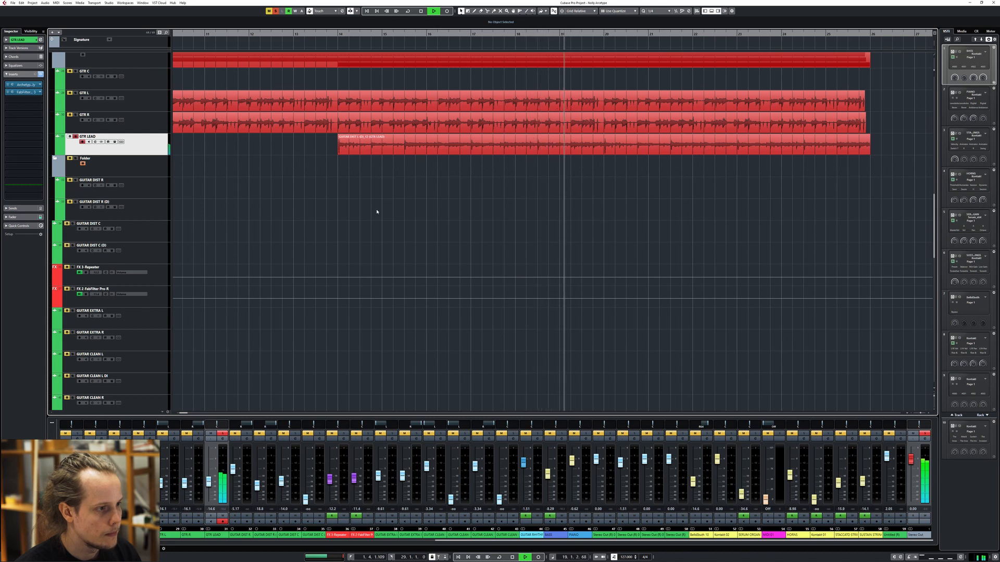
key(space)
drag(354, 227, 569, 223)
scroll(489, 227, down, 4)
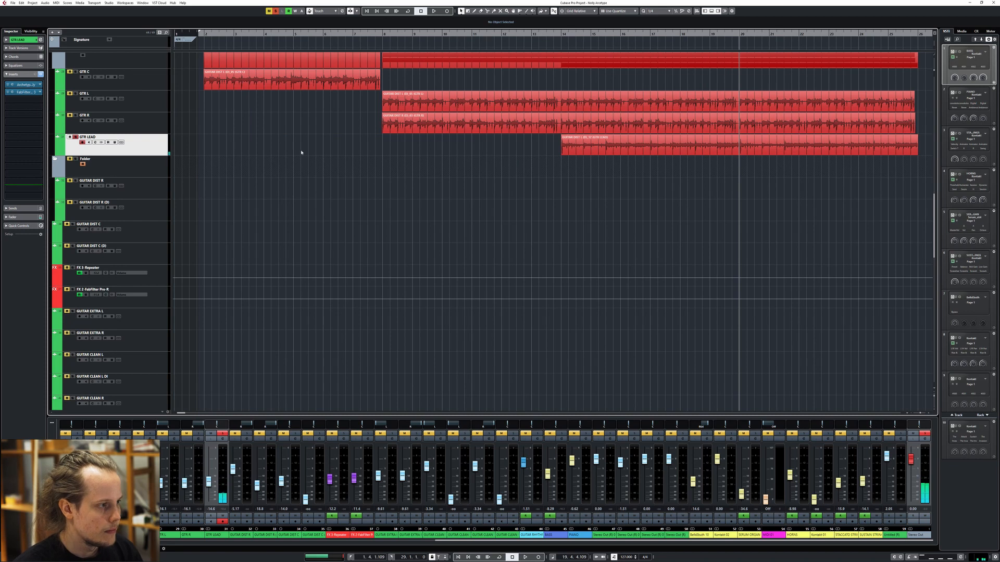
key(s)
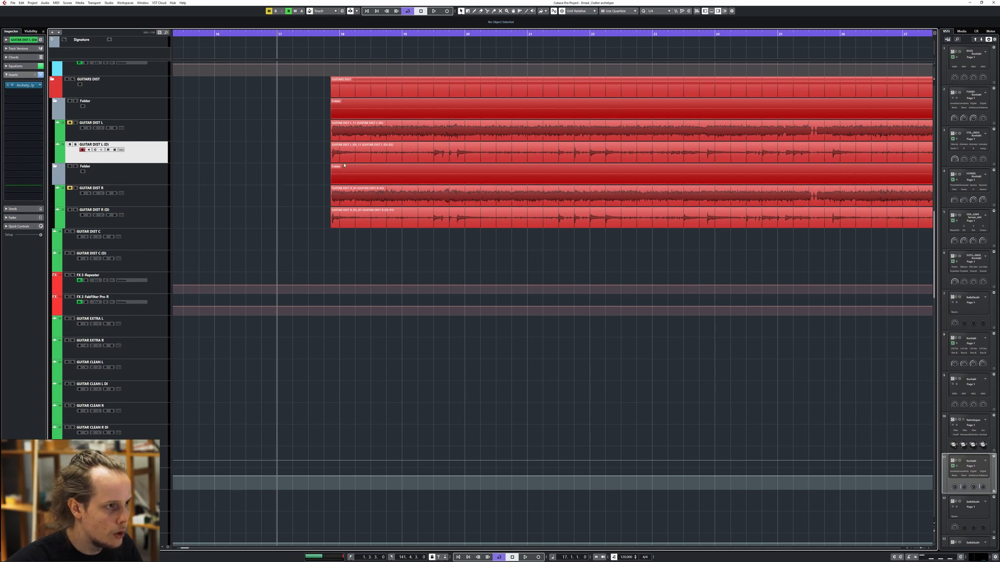
In the second song's project, inspect the GUITAR DIST L track and select its DI track, GUITAR DIST L (D)
scroll(287, 150, down, 1)
scroll(288, 150, right, 1)
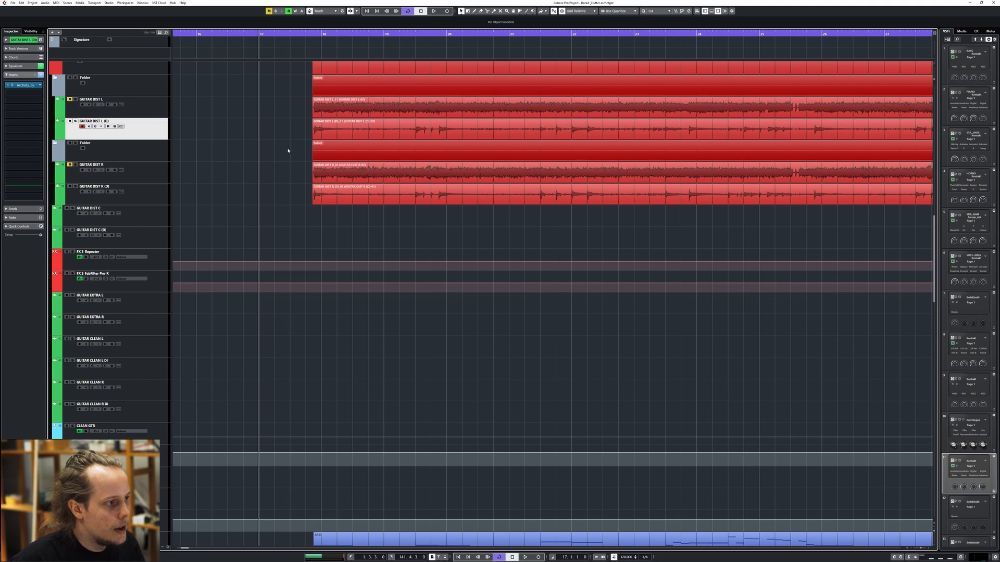
click(137, 105)
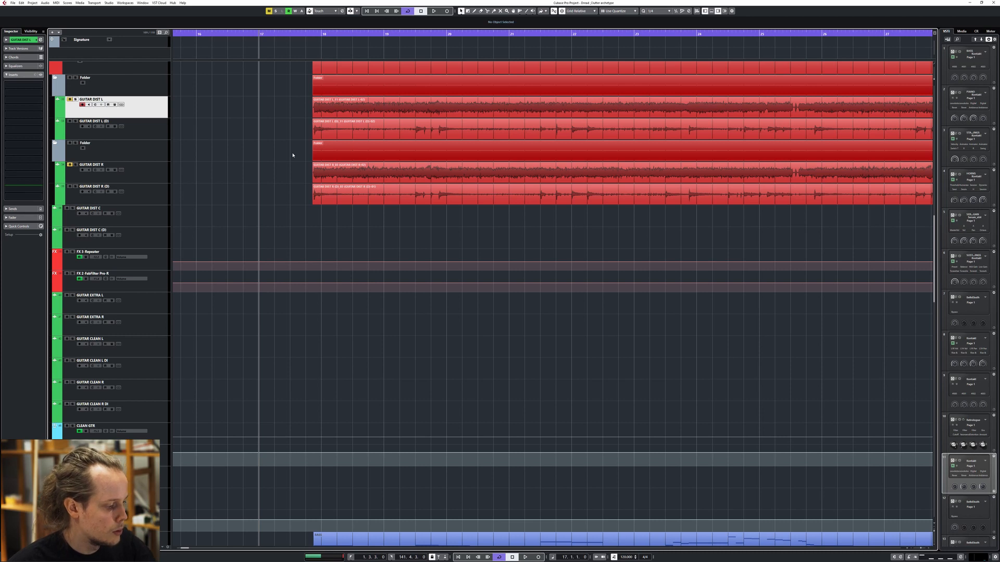
click(305, 129)
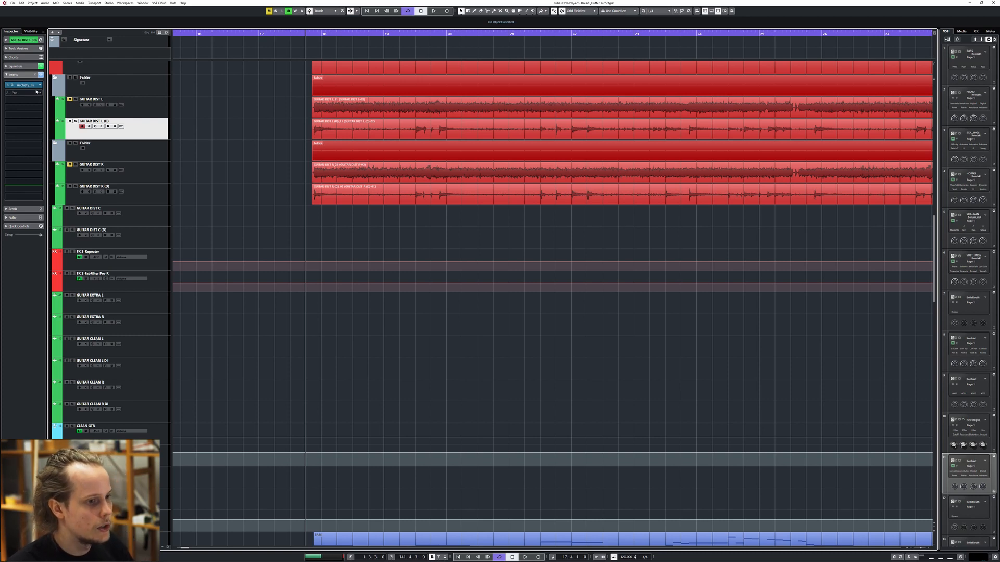
Listen to the distorted guitars in the full mix from their entry and follow the arrangement, selecting the GUITAR RHYTHM group
scroll(351, 262, right, 2)
scroll(351, 234, down, 2)
scroll(353, 206, left, 2)
scroll(338, 234, up, 3)
key(space)
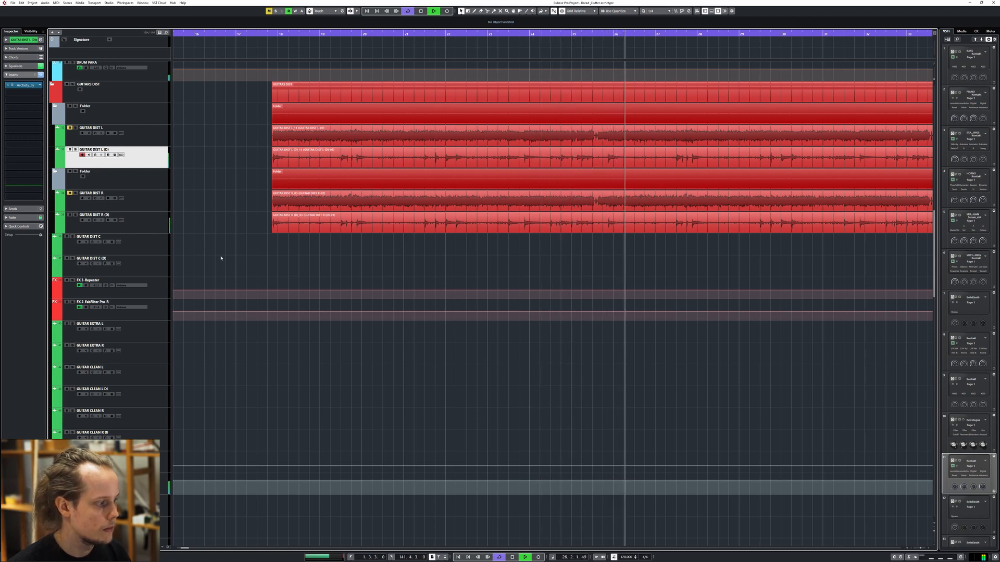
click(164, 484)
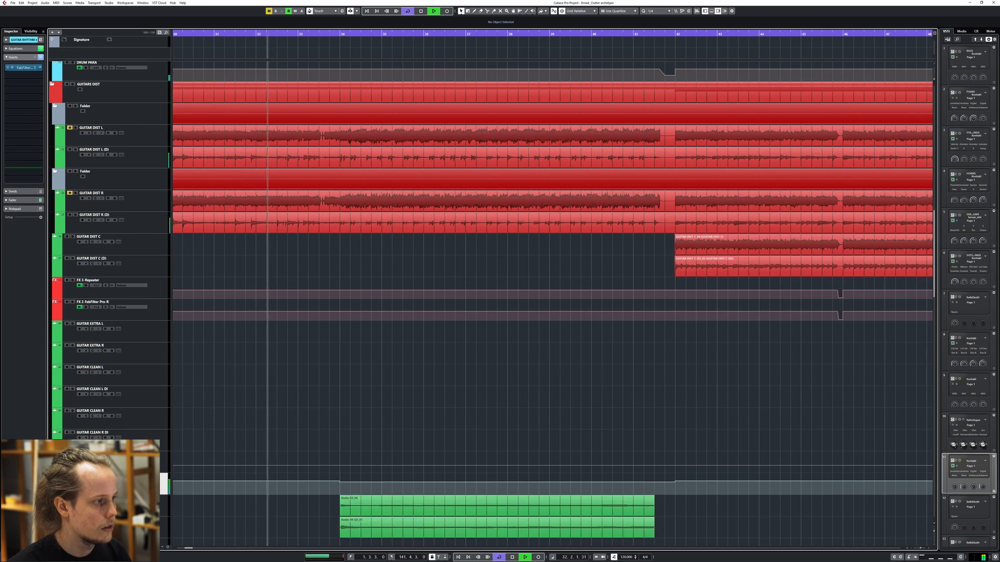
drag(320, 261, 427, 223)
scroll(364, 212, down, 3)
scroll(364, 213, left, 3)
key(space)
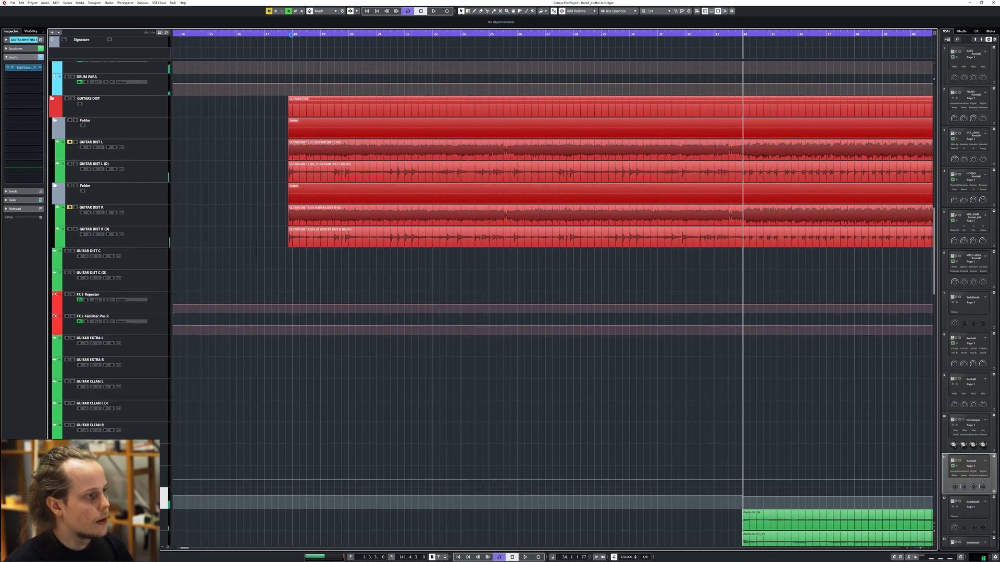
Return the playhead to bar 18, open Archetype Nolly on GUITAR DIST L (D) and examine its pedals and amp
click(292, 36)
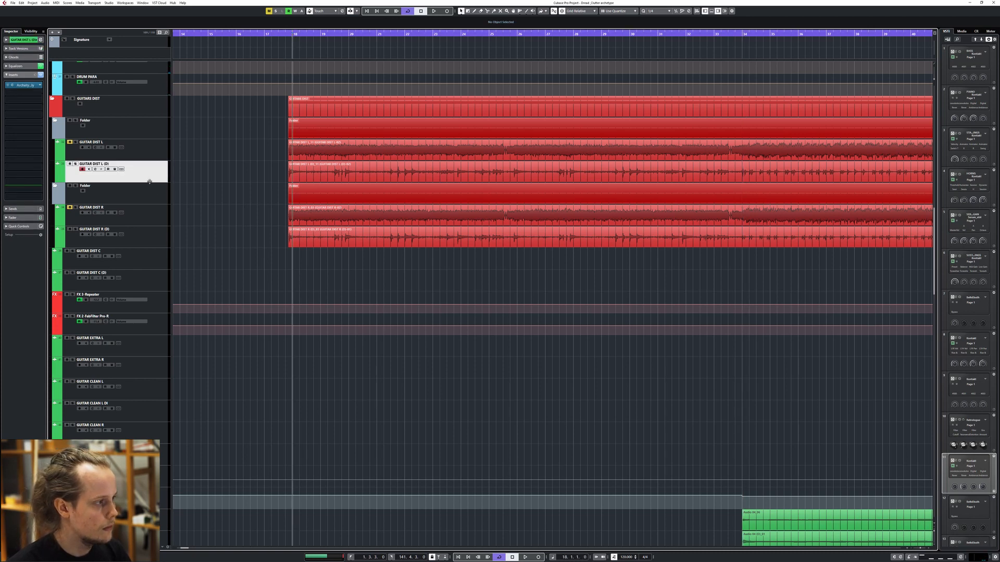
click(23, 85)
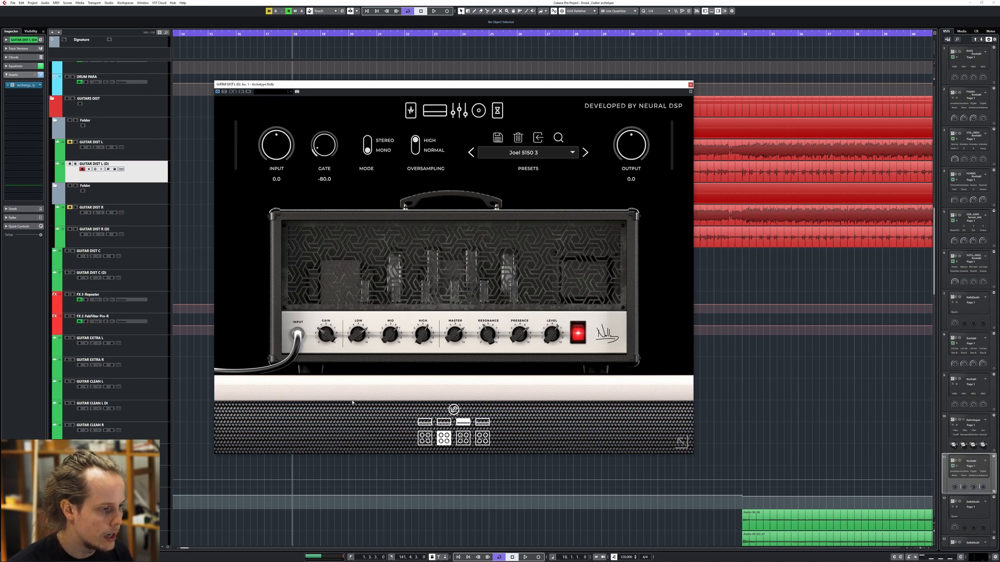
click(410, 110)
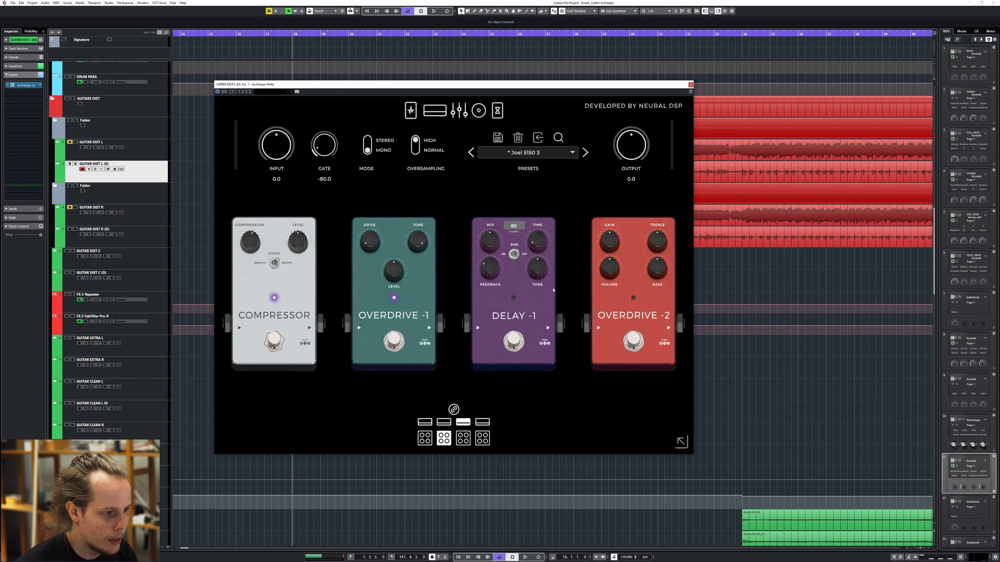
click(436, 115)
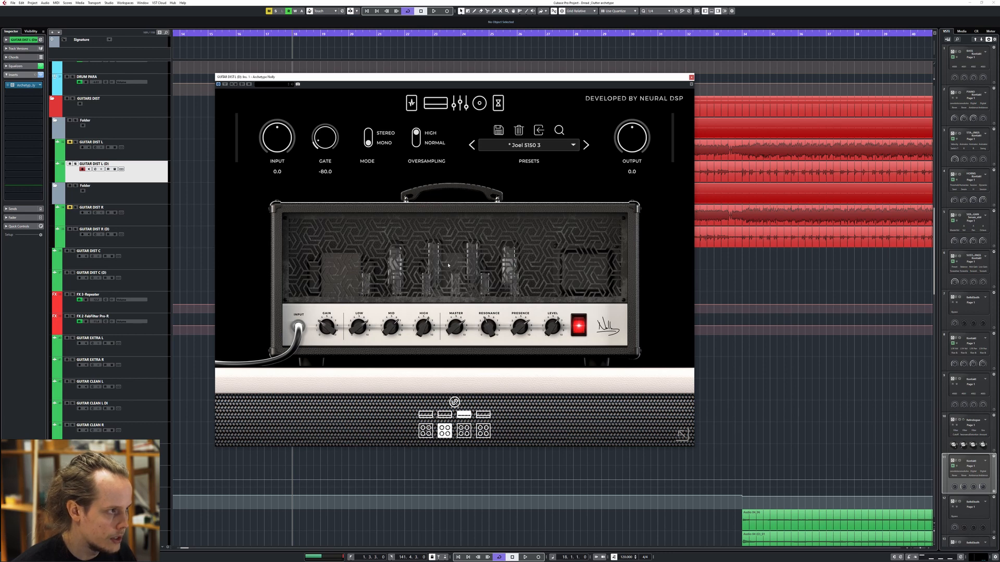
drag(465, 77, 471, 100)
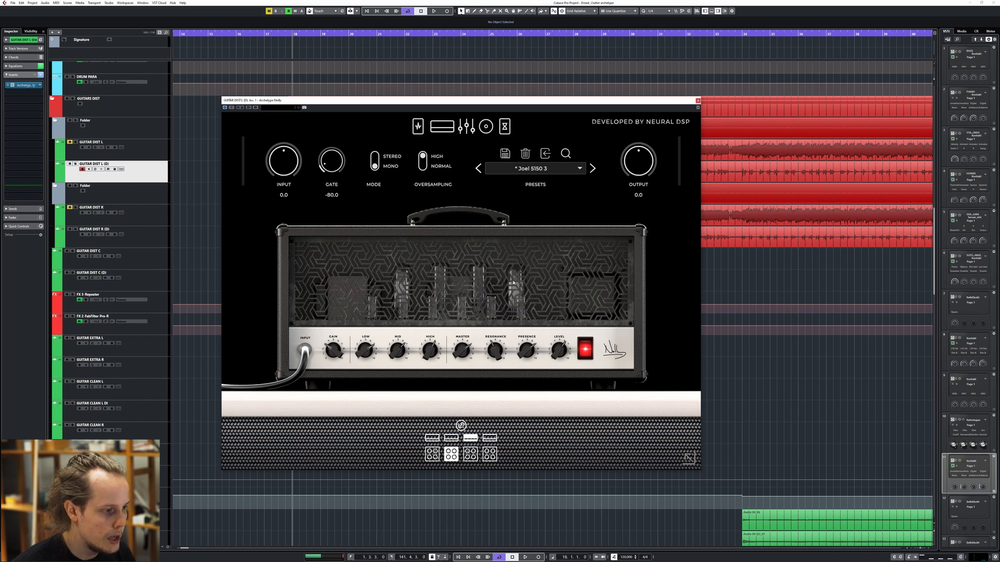
drag(335, 100, 325, 87)
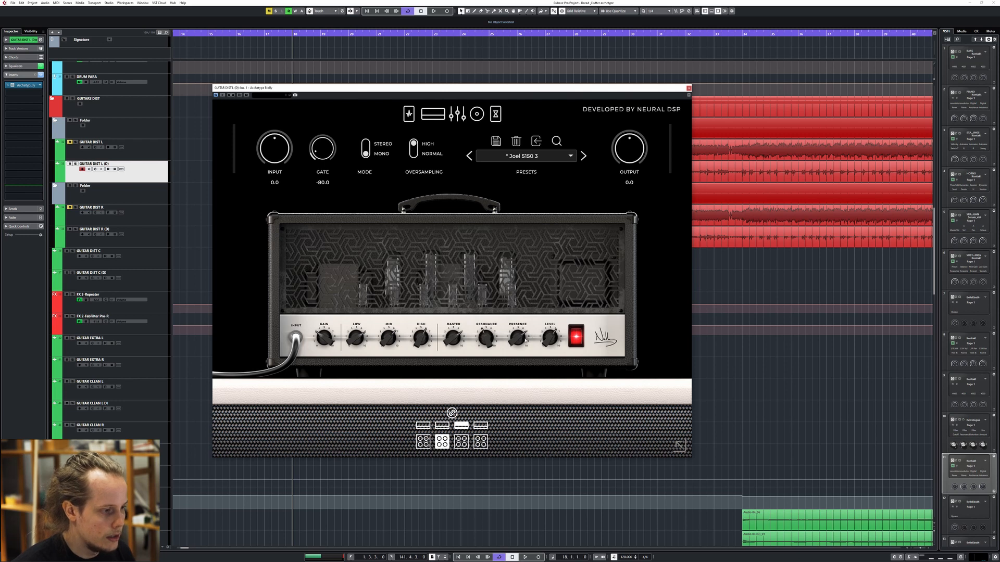
Examine the equalizer, cabinet microphones and the delay and reverb pedals of the GUITAR DIST L (D) plug-in and close it
click(457, 114)
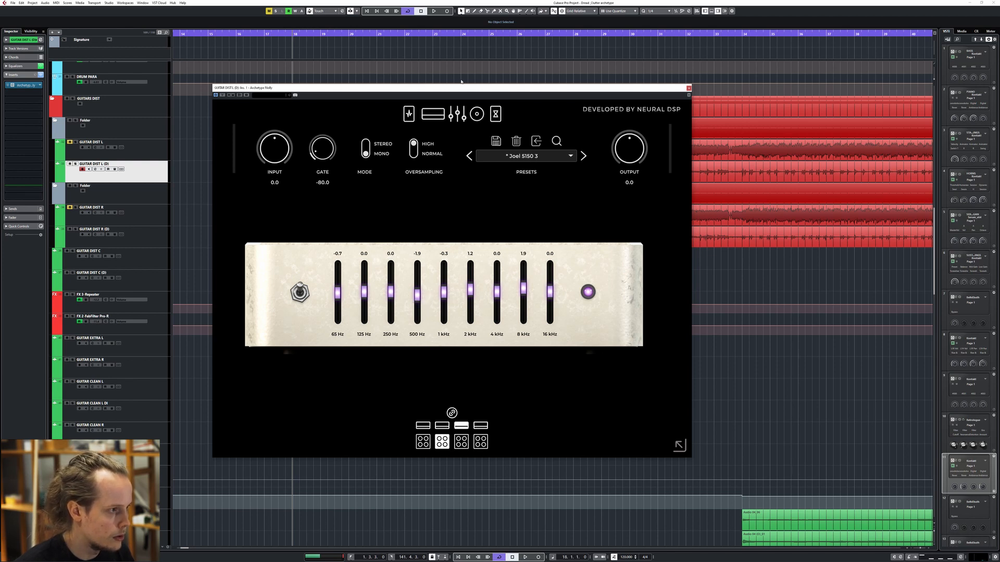
drag(461, 87, 471, 74)
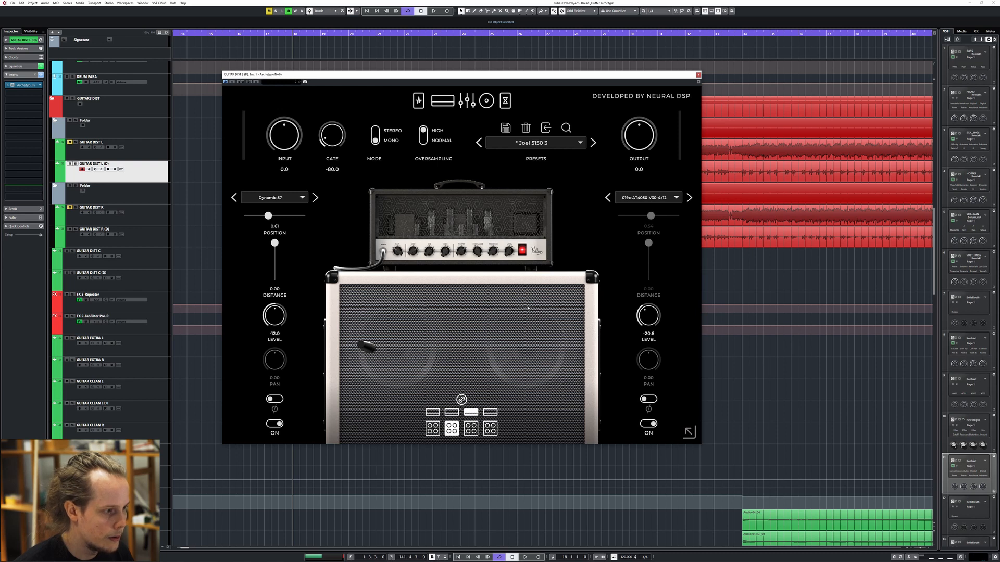
click(505, 101)
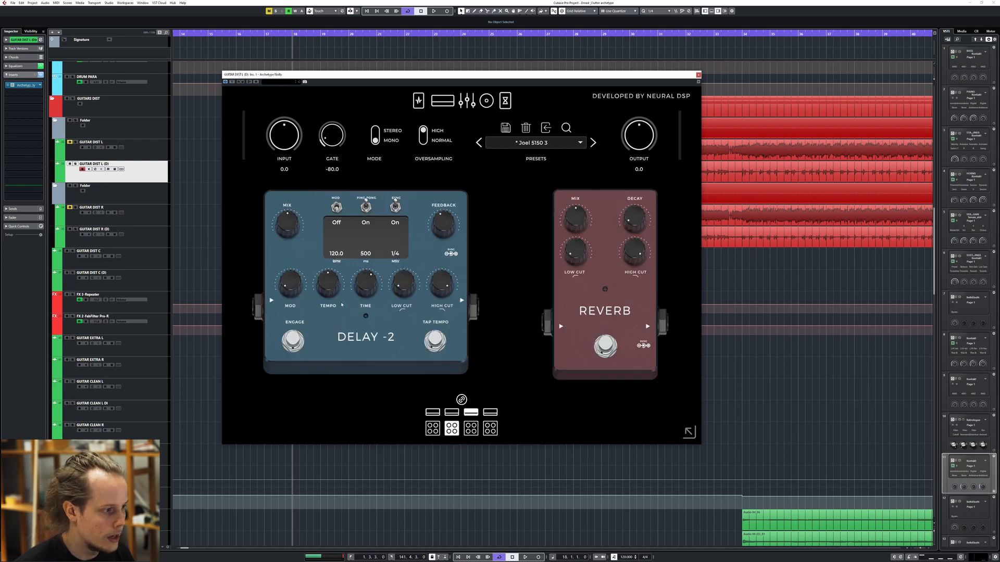
click(698, 75)
Open FabFilter Pro-Q 3 on the GUITAR RHYTHM group and examine its curve and output settings, with the playhead before the guitars' entry
click(160, 303)
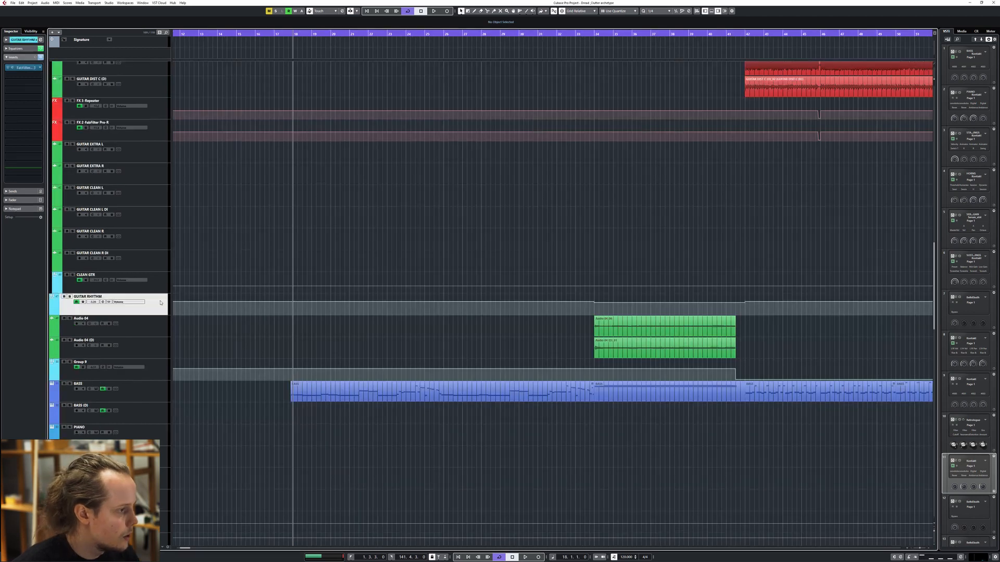
click(24, 68)
drag(458, 182, 439, 178)
ctrl+scroll(276, 233, up, 2)
scroll(323, 75, up, 2)
drag(293, 34, 297, 43)
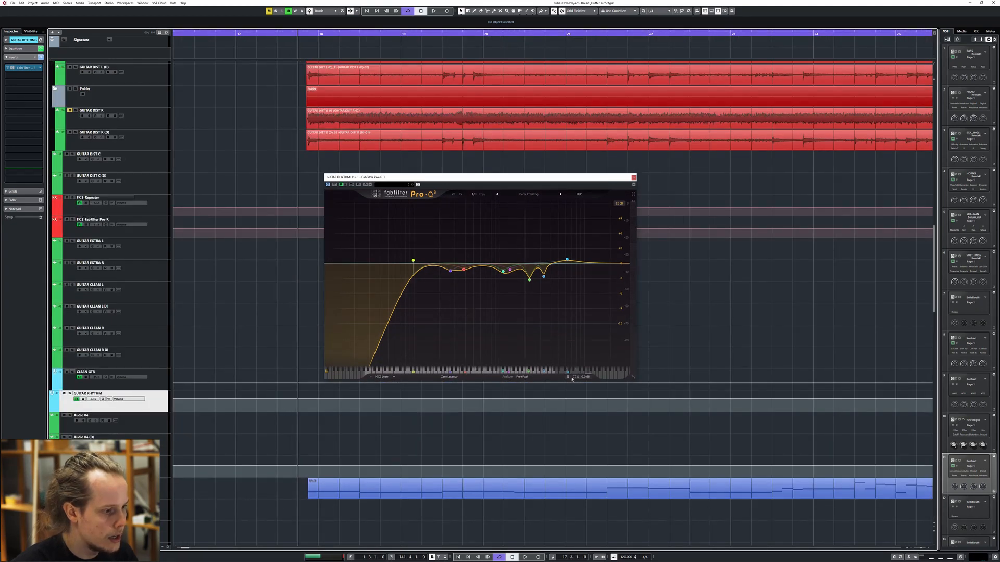
mouse_move(576, 379)
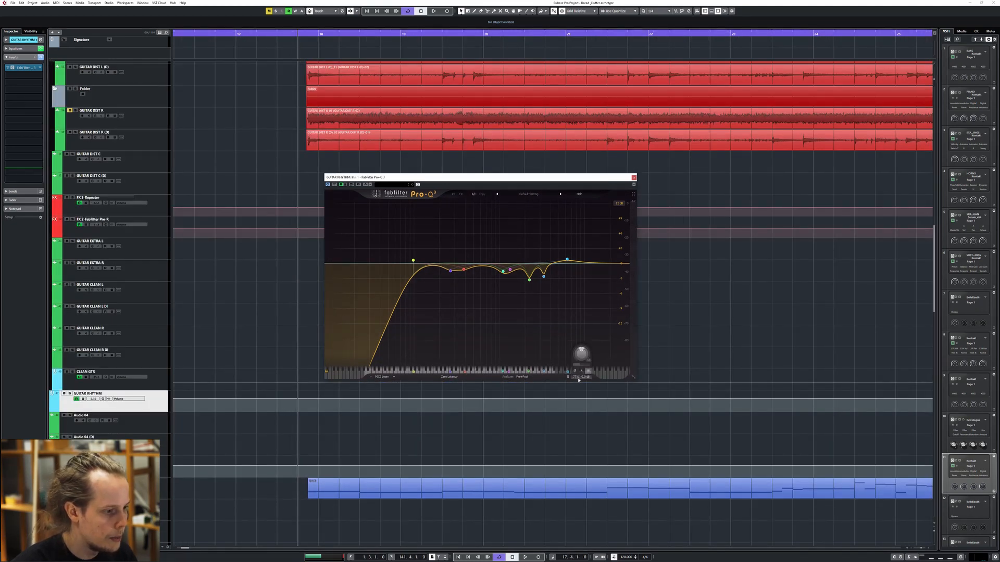
drag(486, 291, 616, 219)
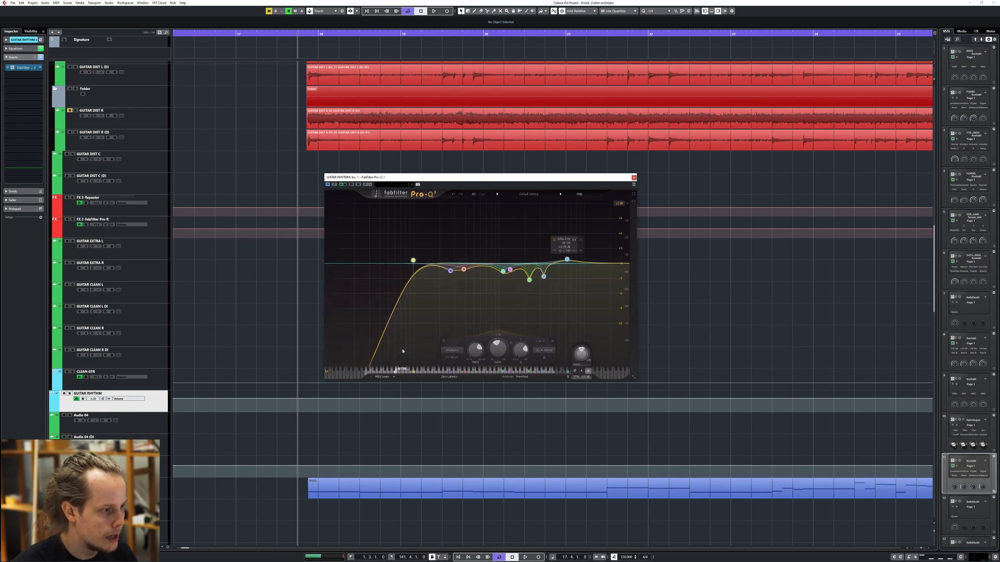
Arrange the Pro-Q 3 and GUITAR RHYTHM channel settings windows side by side to compare their equalizer curves
drag(600, 178, 613, 232)
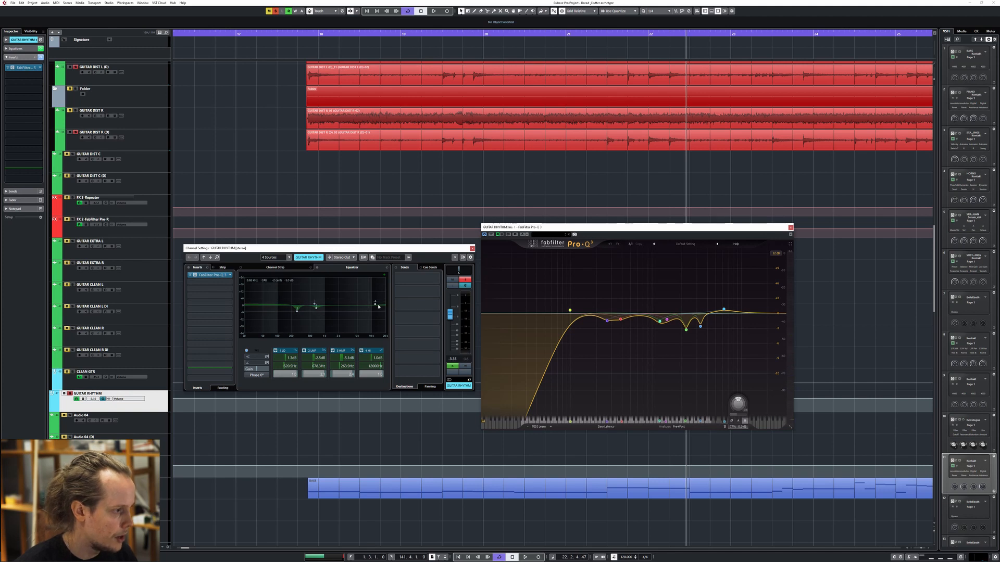
drag(408, 249, 405, 226)
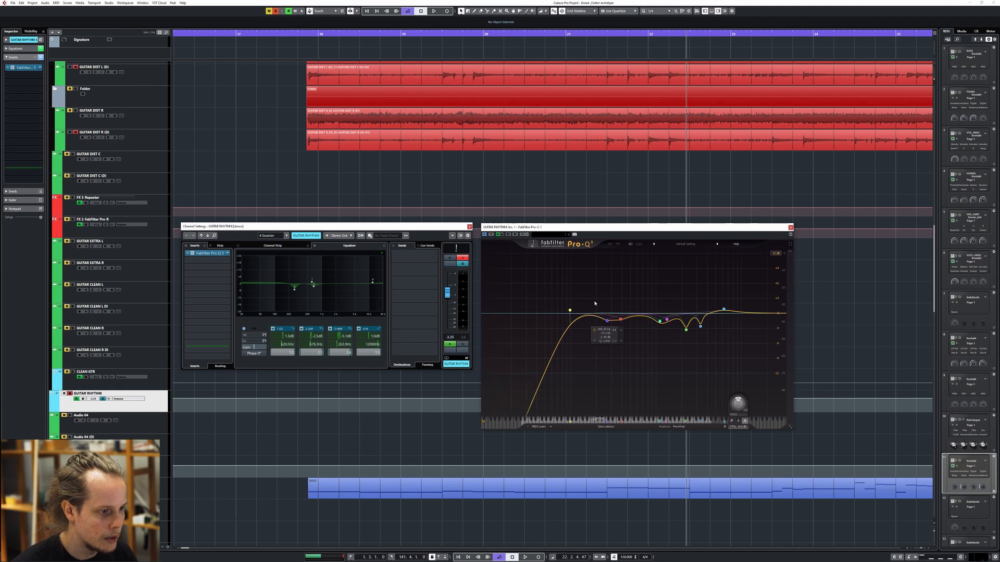
drag(398, 227, 402, 228)
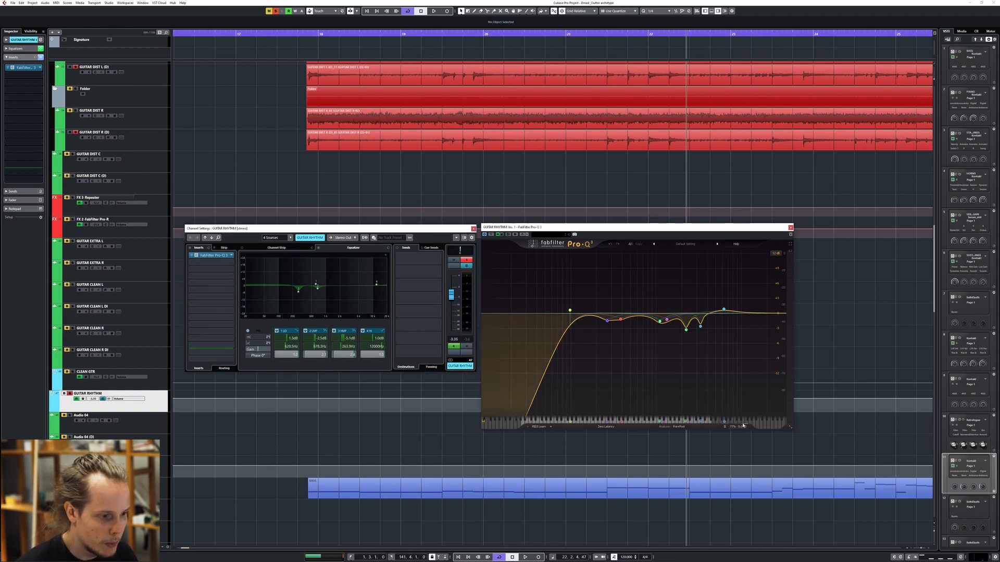
Examine the Pro-Q 3 bands on GUITAR RHYTHM from the low cut through the midrange dips to the two narrow upper cuts
mouse_move(568, 312)
drag(596, 298, 636, 332)
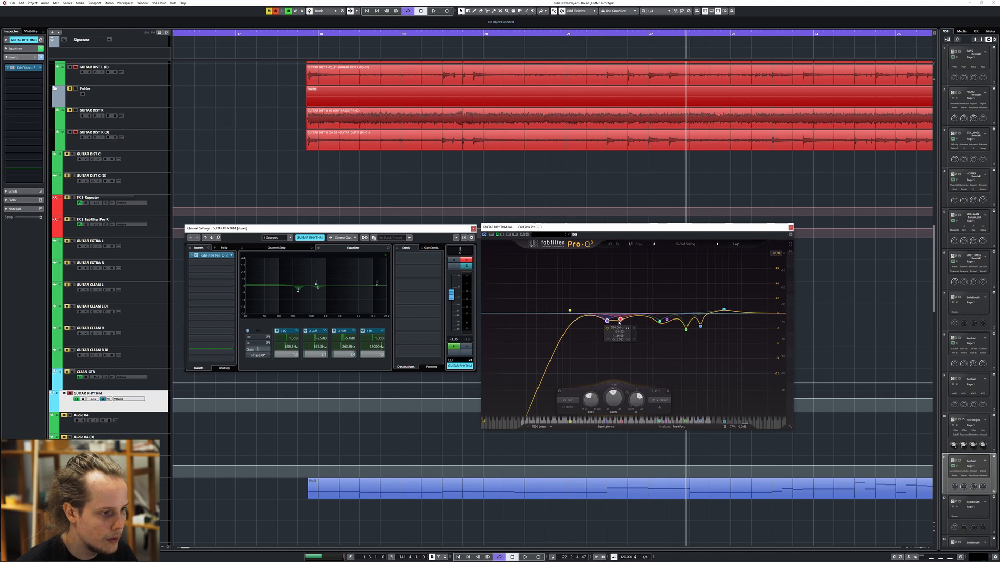
click(660, 321)
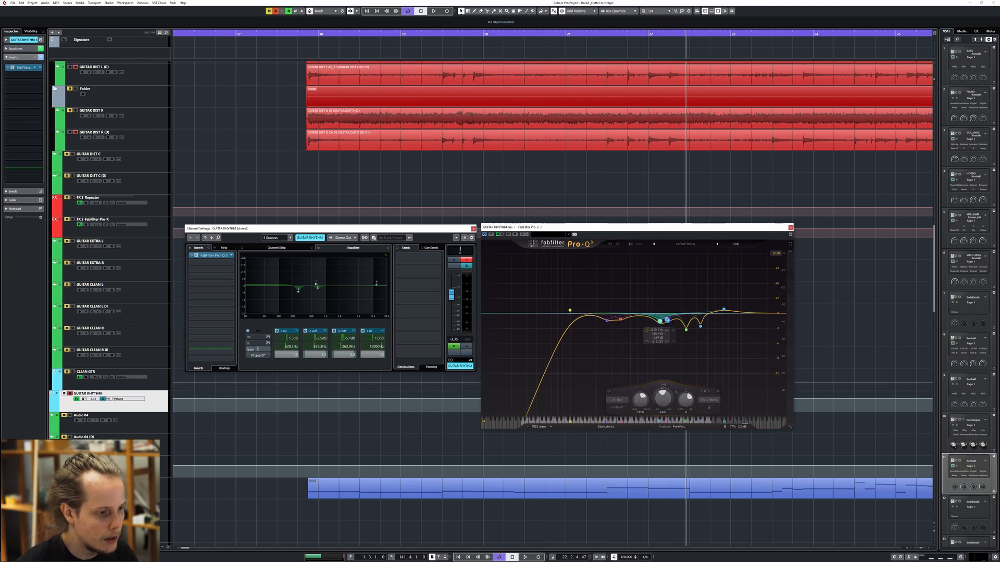
click(700, 325)
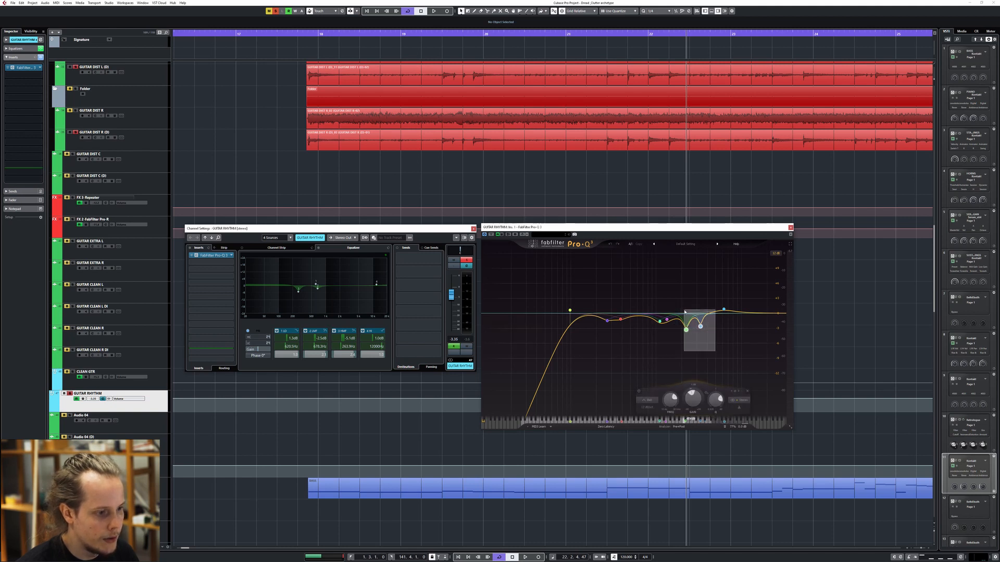
Start playback from the distorted guitars' entry with the higher narrow cut selected in Pro-Q 3
click(307, 33)
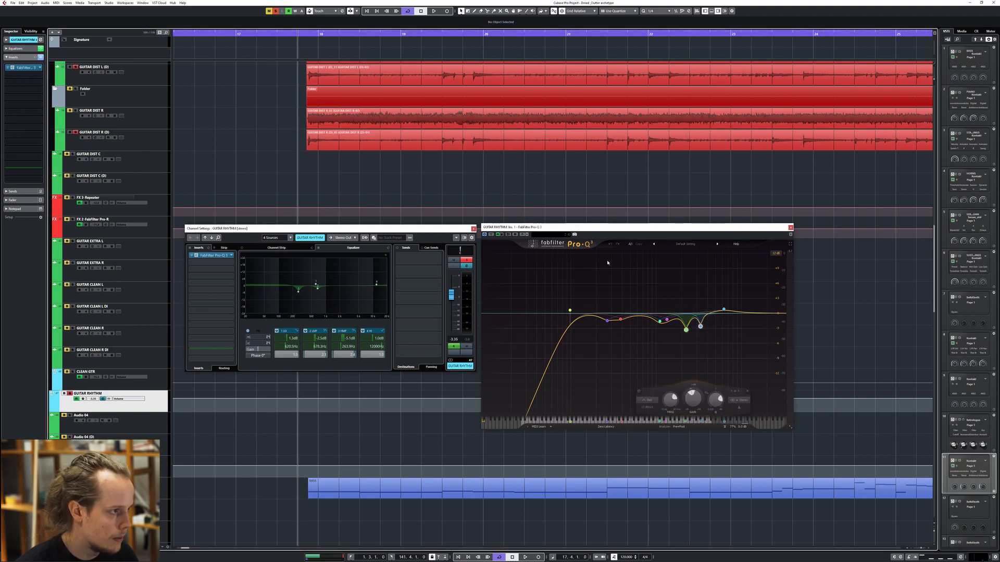
click(701, 327)
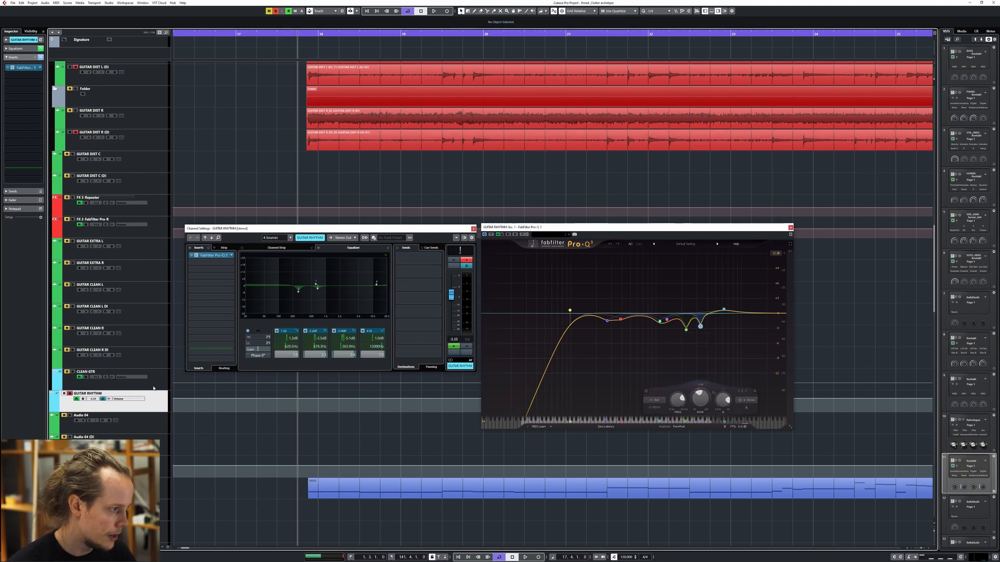
key(space)
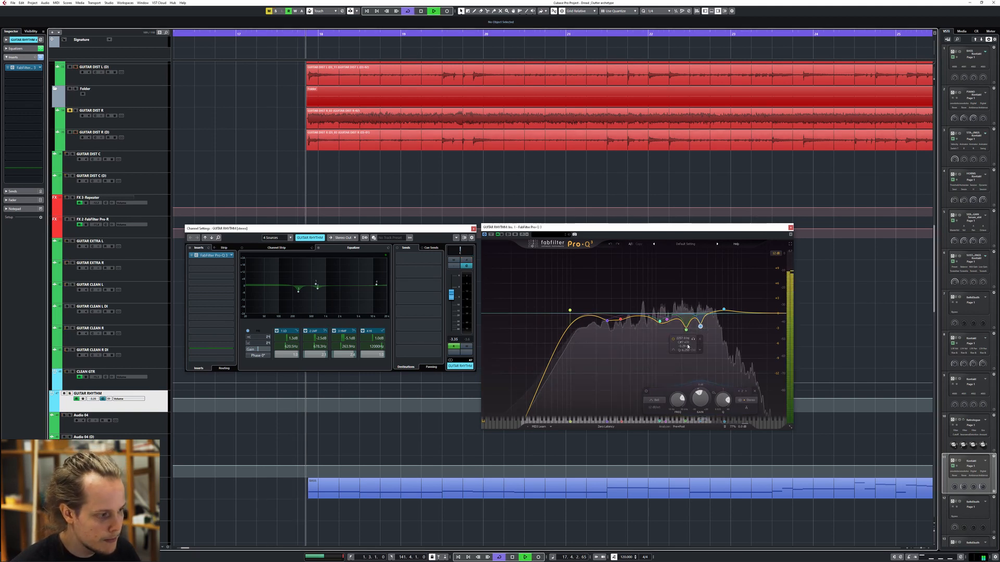
Audition the two narrow upper cuts in Pro-Q 3 by varying their gain during playback, and stop playback
click(686, 331)
mouse_move(688, 398)
mouse_down()
mouse_move(708, 373)
mouse_move(703, 402)
mouse_up()
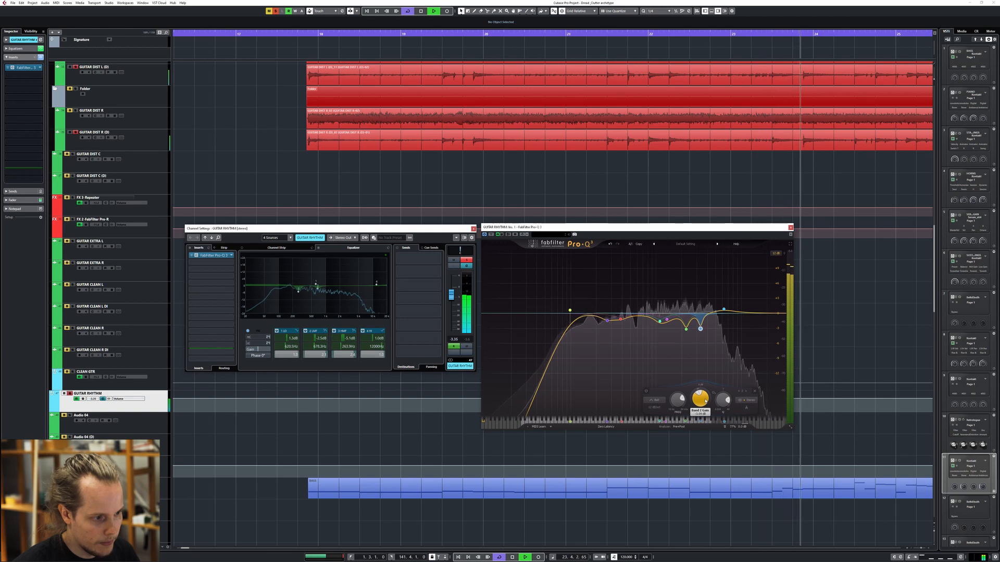
key(space)
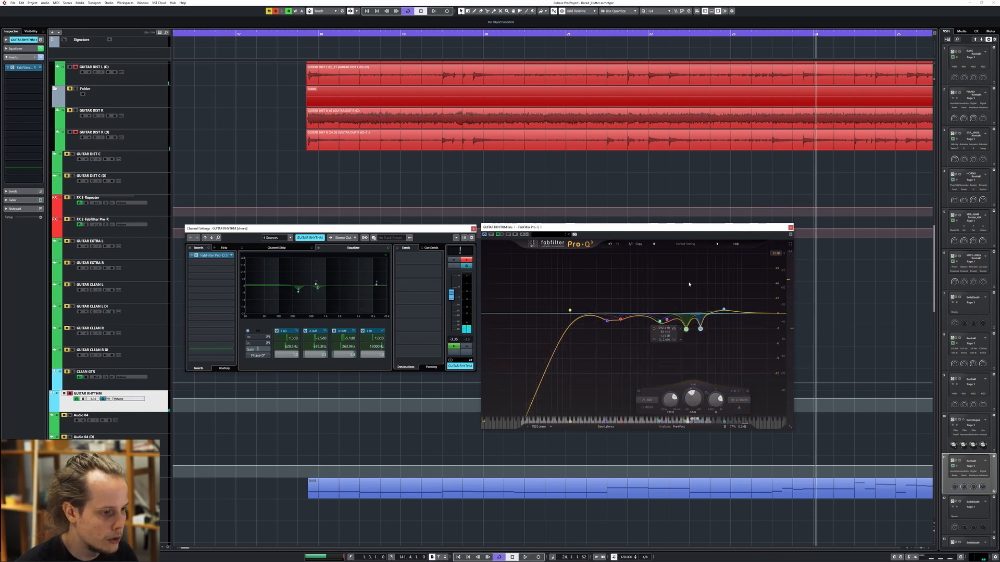
Play from the guitars' entry while varying the gain of Pro-Q 3's gentle high-frequency boost, and stop playback
click(723, 310)
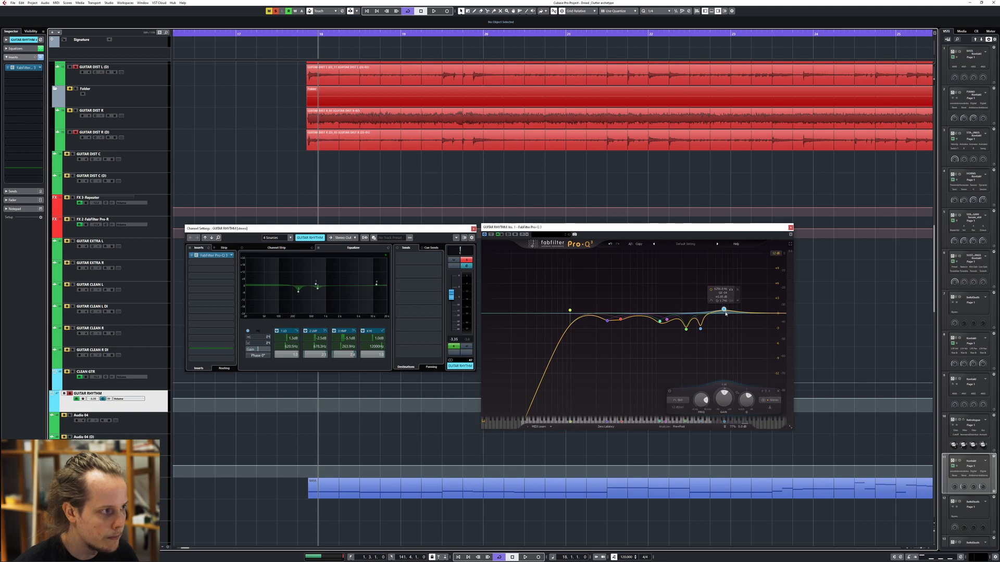
key(space)
mouse_move(728, 399)
mouse_down()
mouse_move(730, 388)
mouse_move(730, 399)
mouse_up()
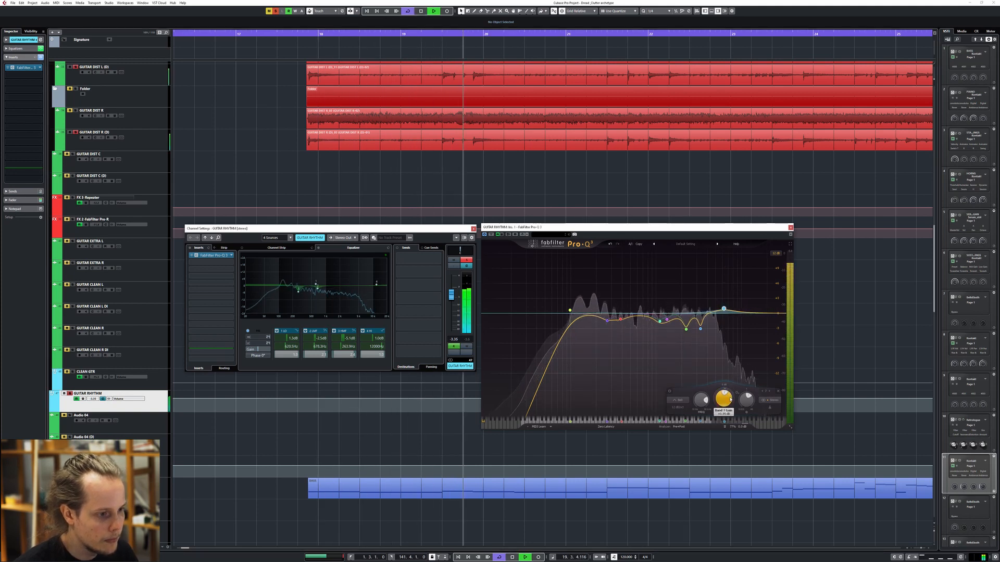
key(space)
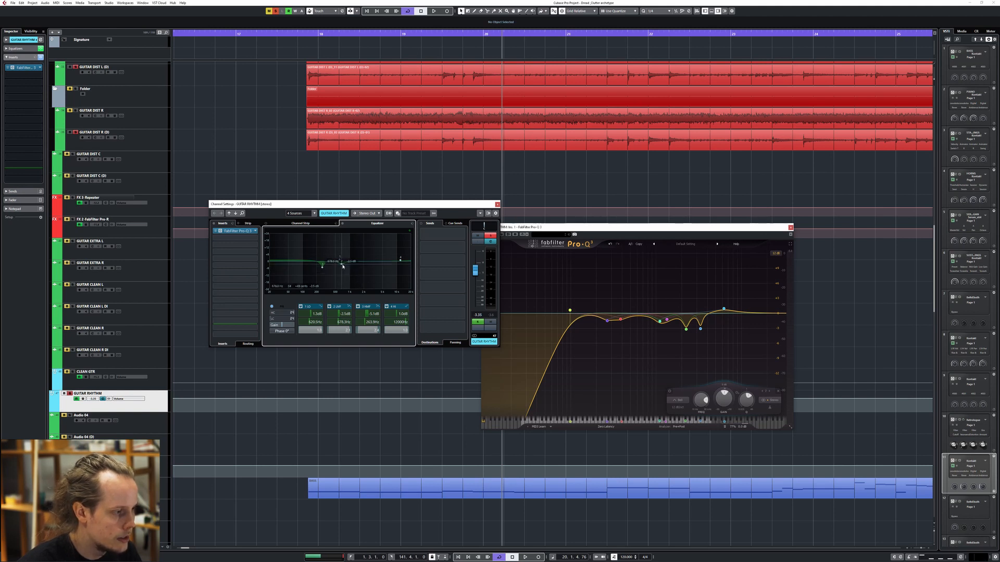
Audition band 2 of the GUITAR RHYTHM channel equalizer by varying its gain during playback from the guitars' entry
key(space)
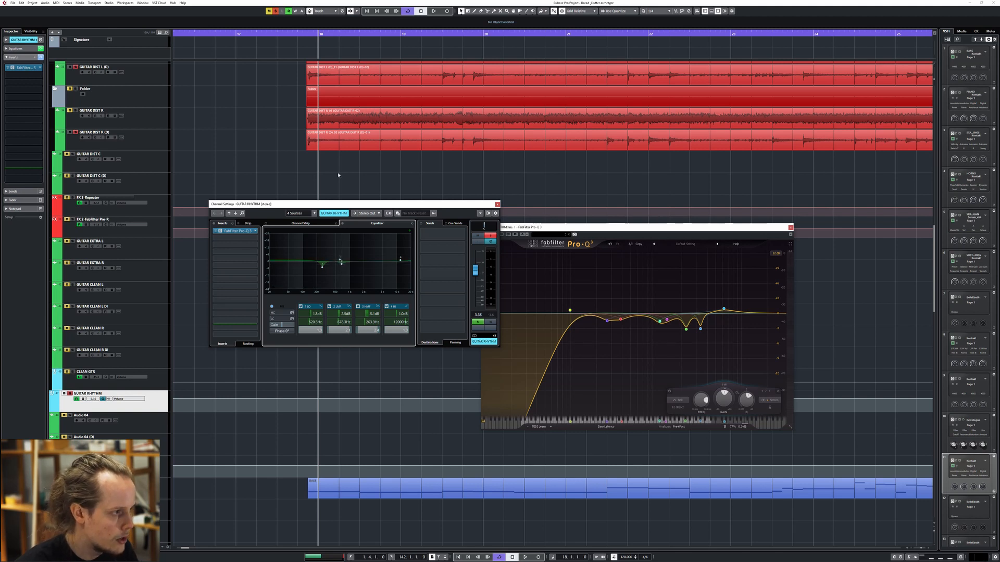
key(space)
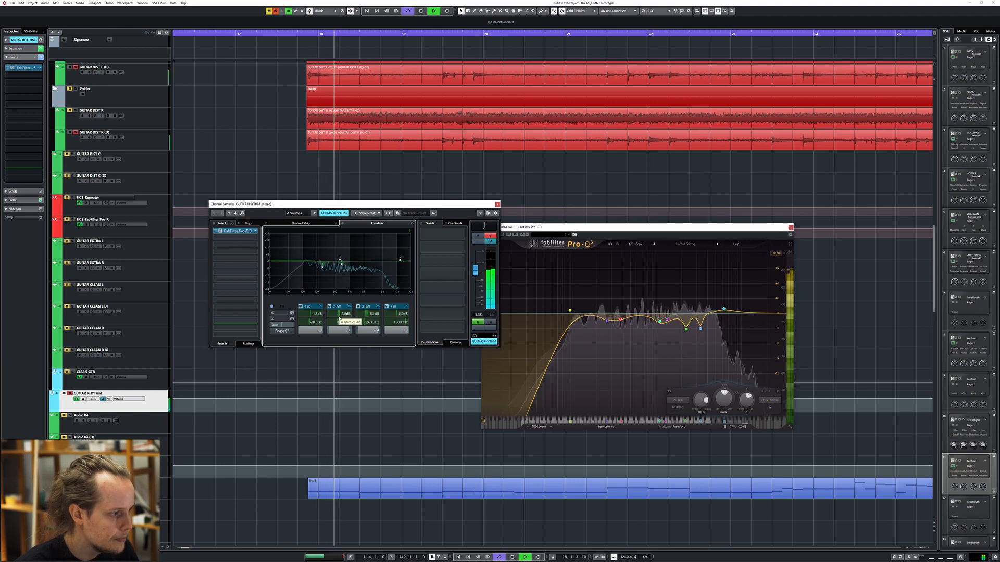
mouse_move(344, 307)
mouse_down()
mouse_move(350, 281)
mouse_move(344, 310)
mouse_up()
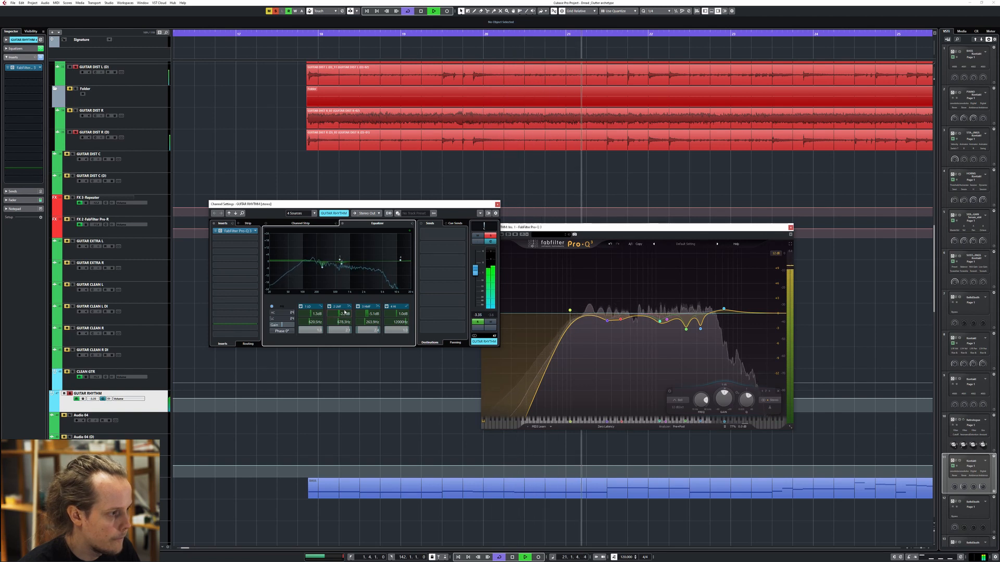
key(space)
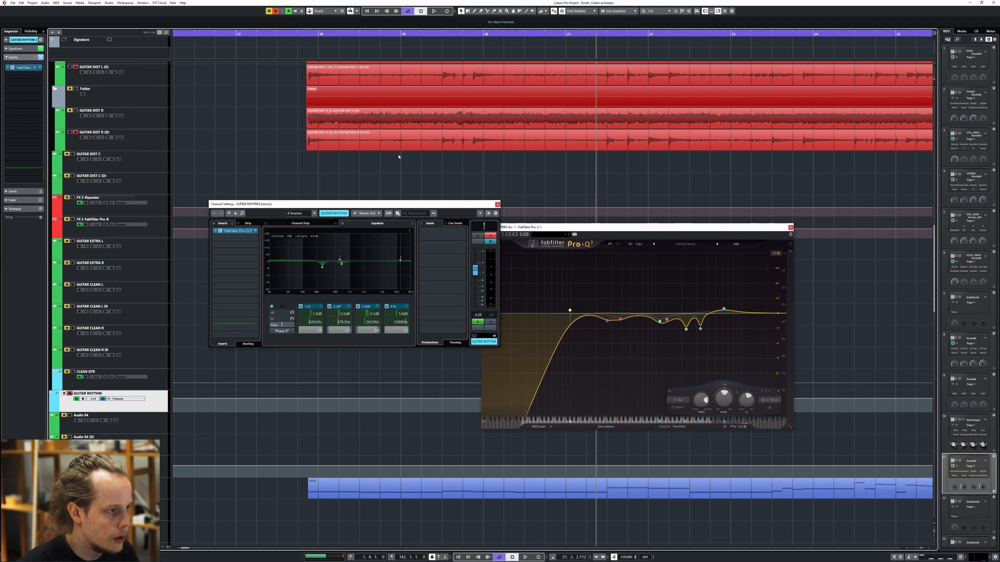
Play from the guitars' entry while switching band 1 of the GUITAR RHYTHM channel equalizer off and on, and stop playback
click(312, 33)
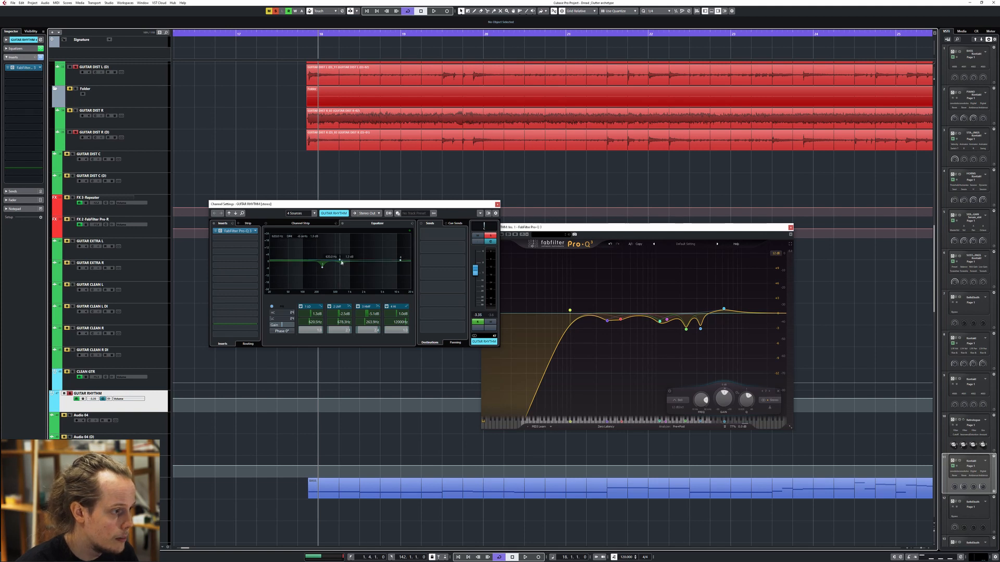
drag(307, 203, 286, 230)
key(space)
click(280, 333)
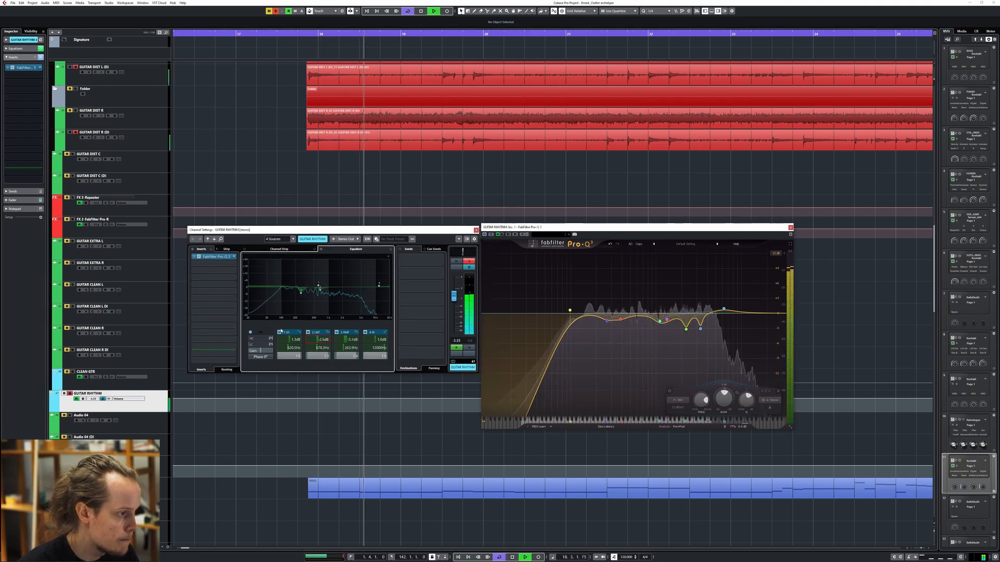
click(280, 332)
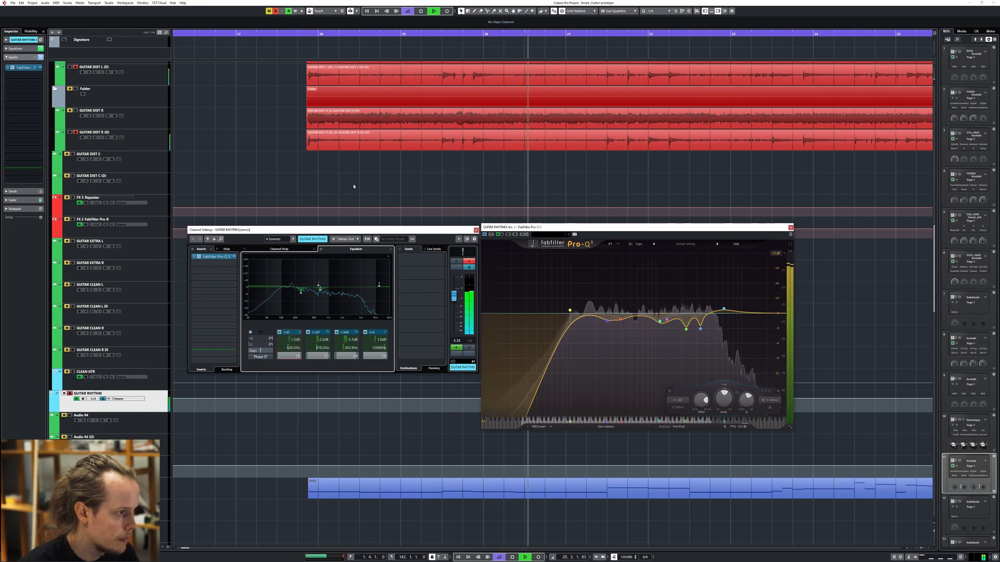
key(space)
Close the equalizer and channel settings windows and place the playhead at the distorted guitars' entry
mouse_move(453, 231)
mouse_down()
mouse_move(443, 237)
mouse_move(455, 227)
mouse_up()
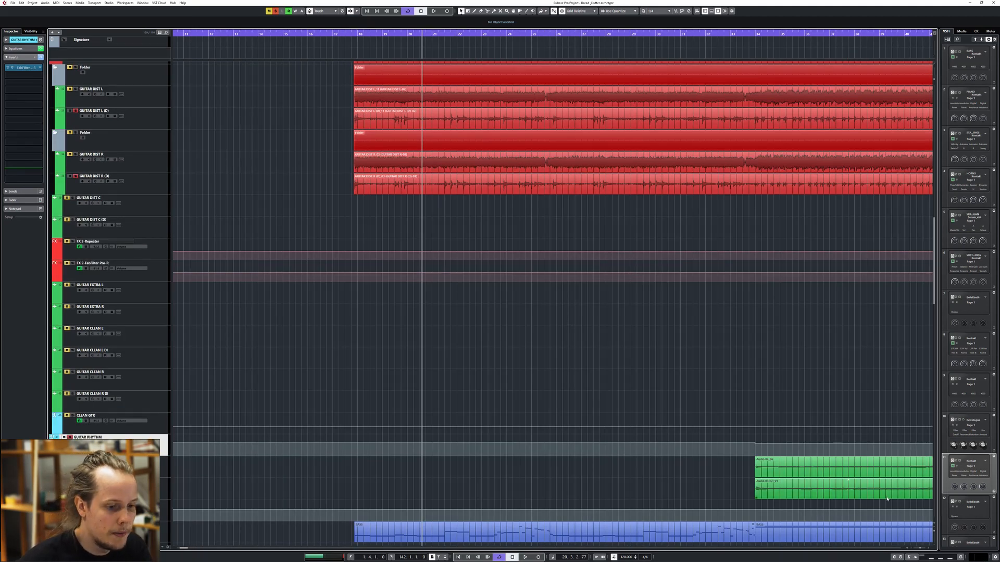
drag(921, 547, 919, 547)
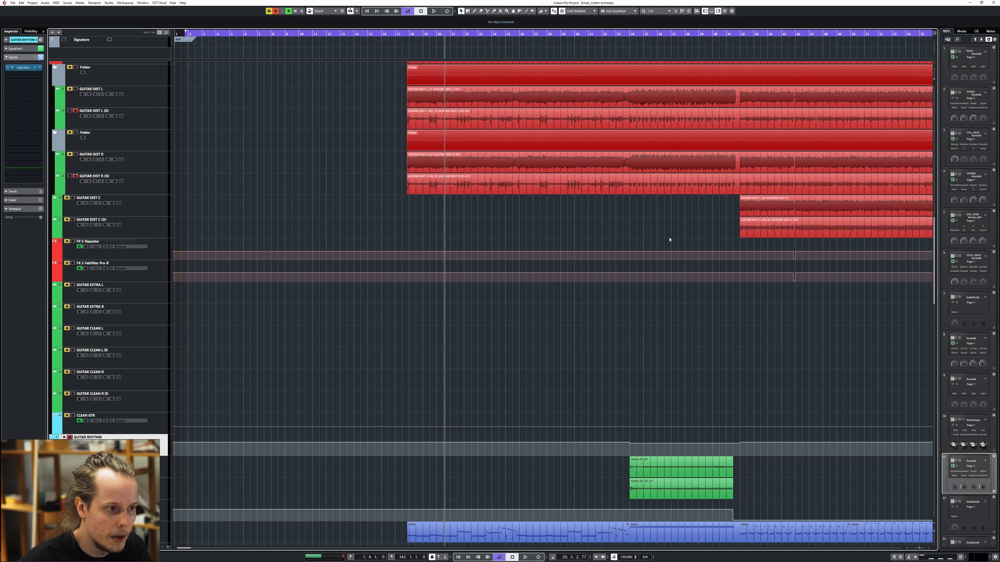
drag(603, 205, 553, 248)
drag(360, 33, 360, 48)
click(361, 166)
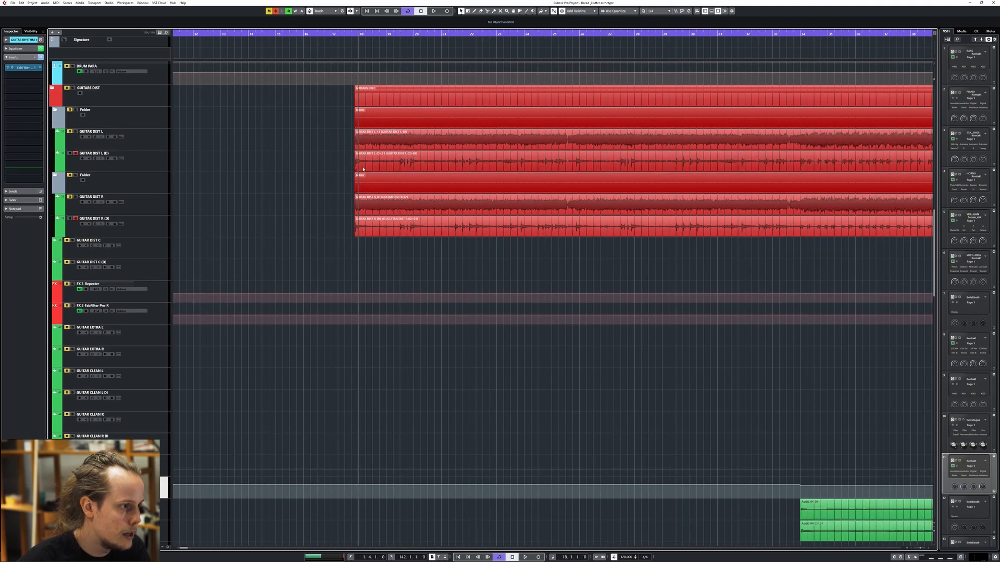
Compare GUITAR DIST L (D) with GUITAR DIST L by switching the solo between them during playback from the guitars' entry
click(147, 163)
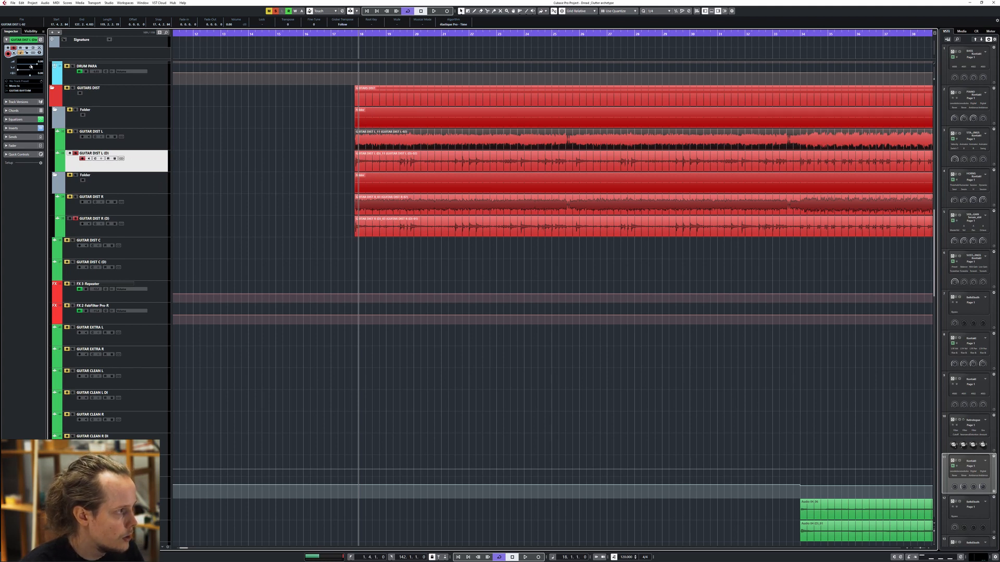
key(space)
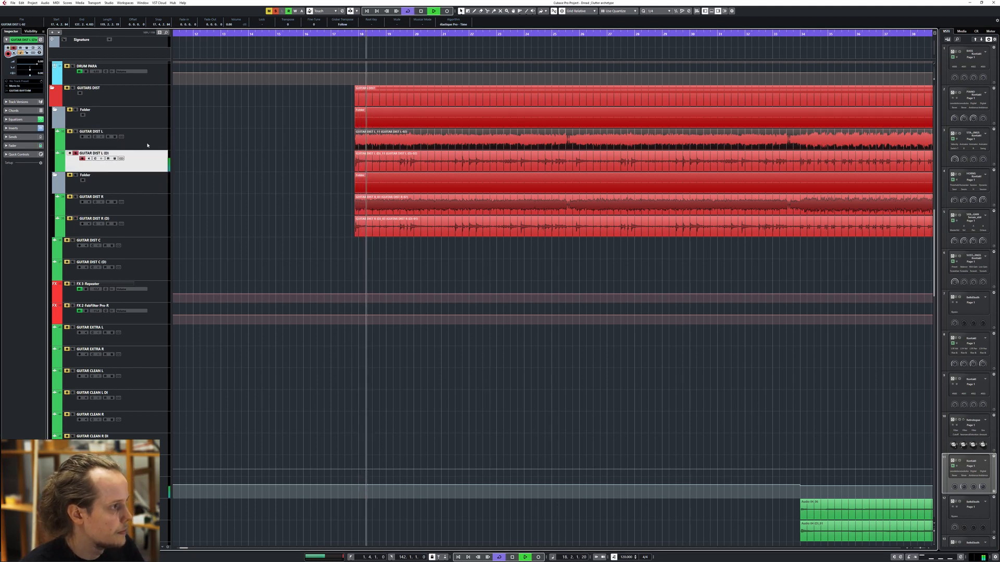
click(76, 133)
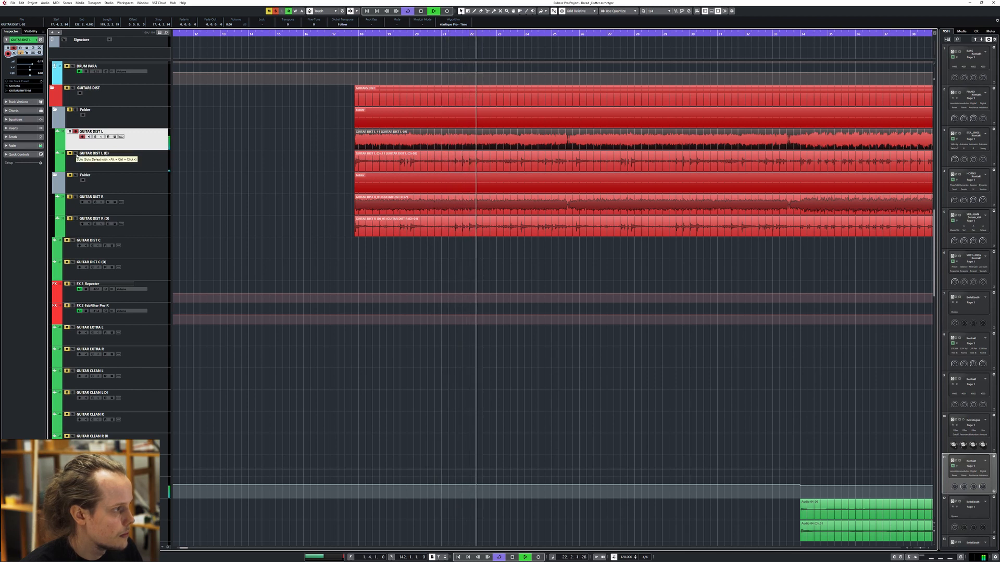
click(76, 154)
click(75, 132)
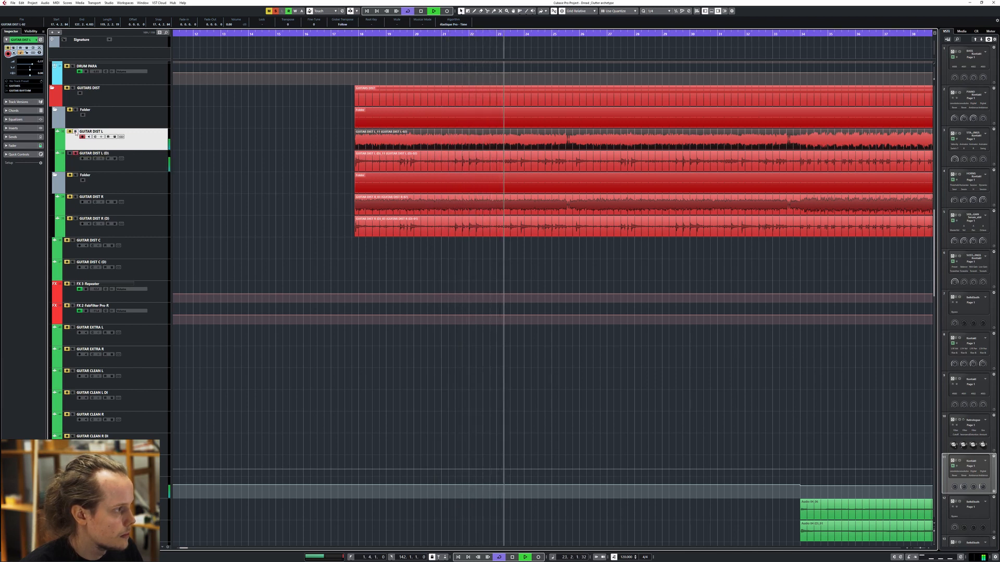
click(248, 153)
key(space)
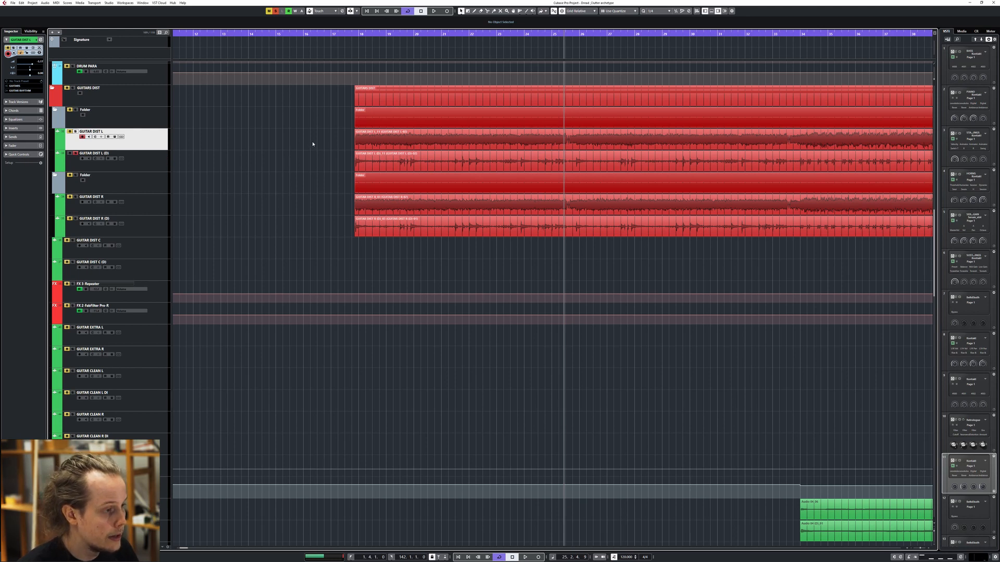
Return the playhead to the guitars' entry and compare the track settings of GUITAR DIST L (D) and GUITAR DIST L
alt+shift+click(359, 160)
drag(337, 184, 292, 192)
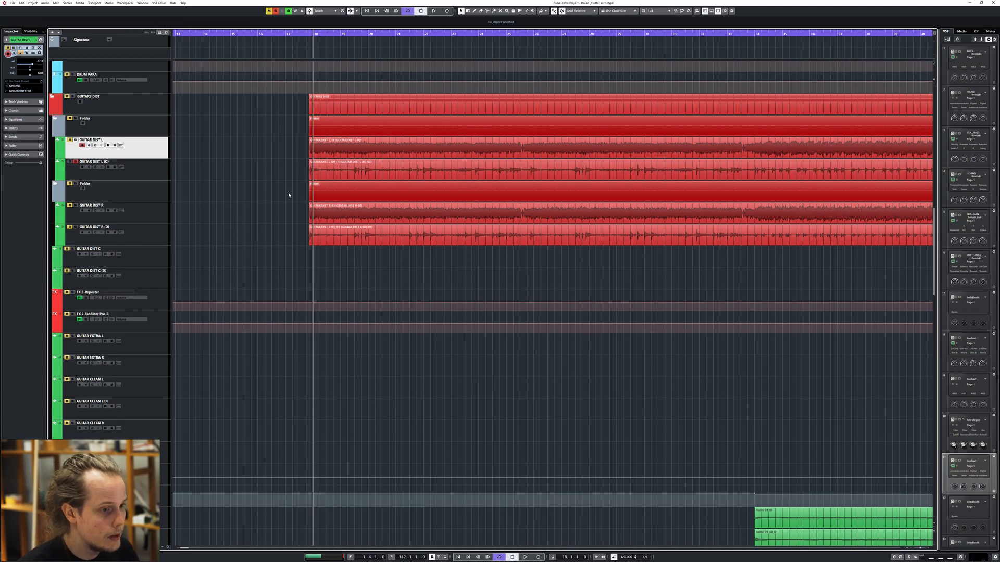
click(147, 160)
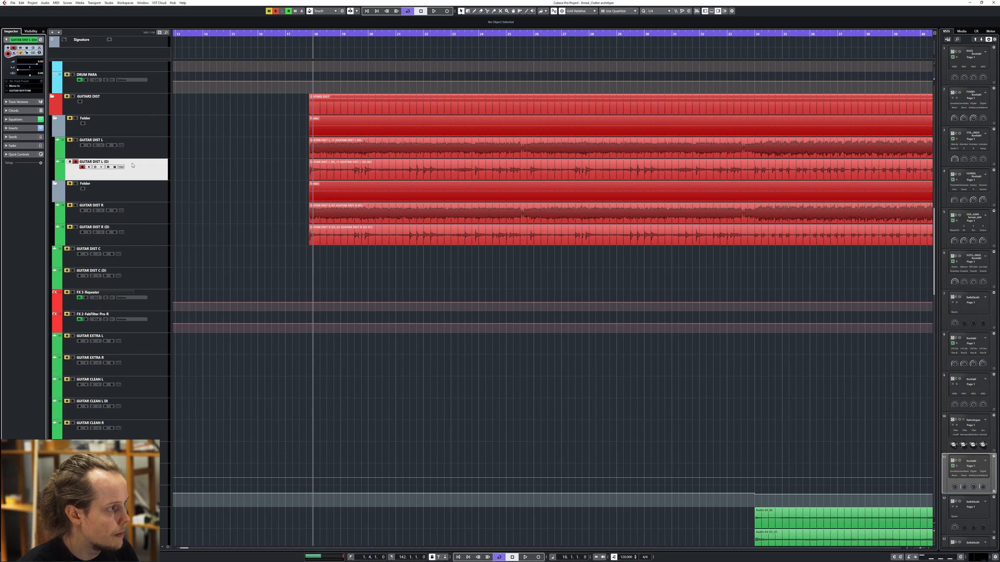
key(Up)
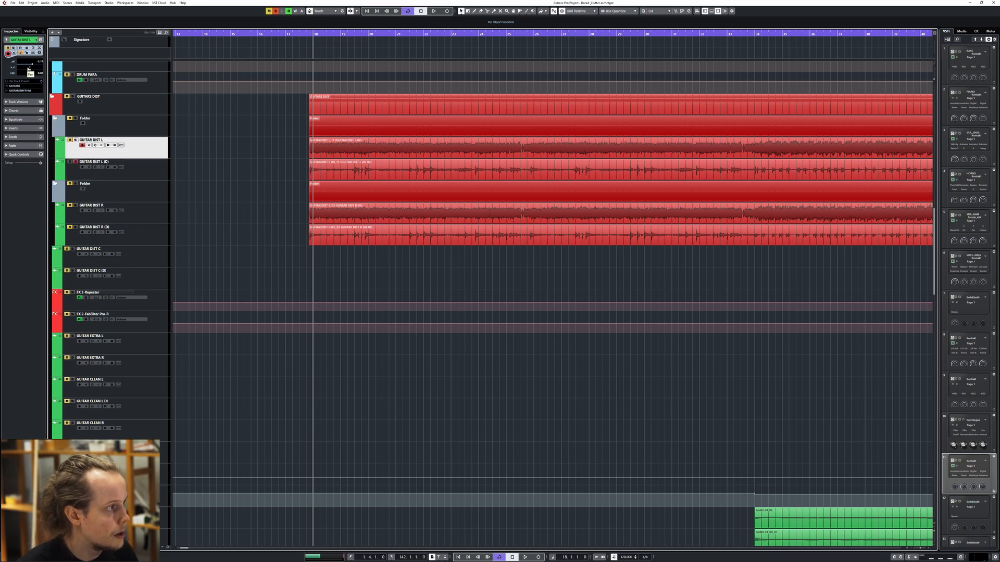